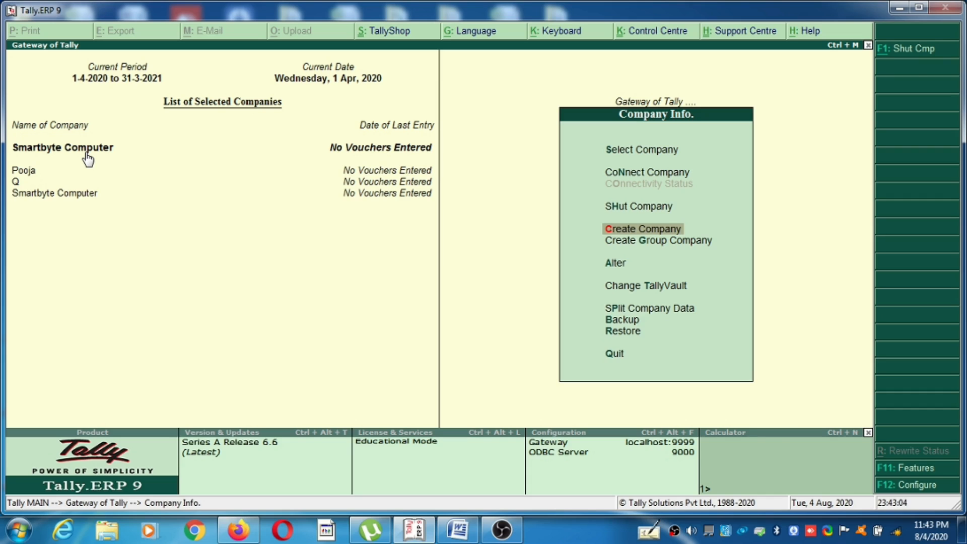
Step: Open the accounting features of the company Smartbyte Computer
{"action": "key", "text": "F11"}
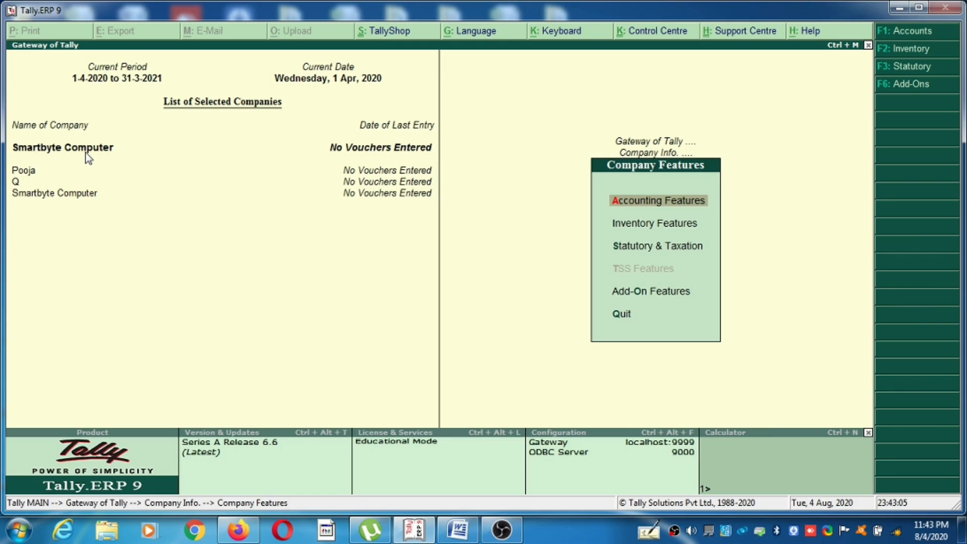
{"action": "key", "text": "Down"}
{"action": "key", "text": "Down"}
{"action": "key", "text": "Up"}
{"action": "key", "text": "Up"}
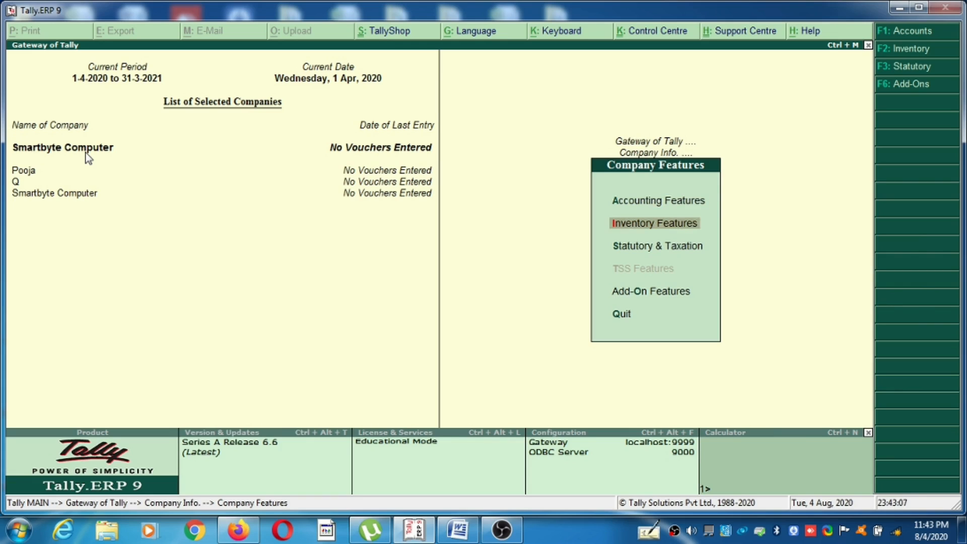
{"action": "key", "text": "Return"}
{"action": "key", "text": "Return"}
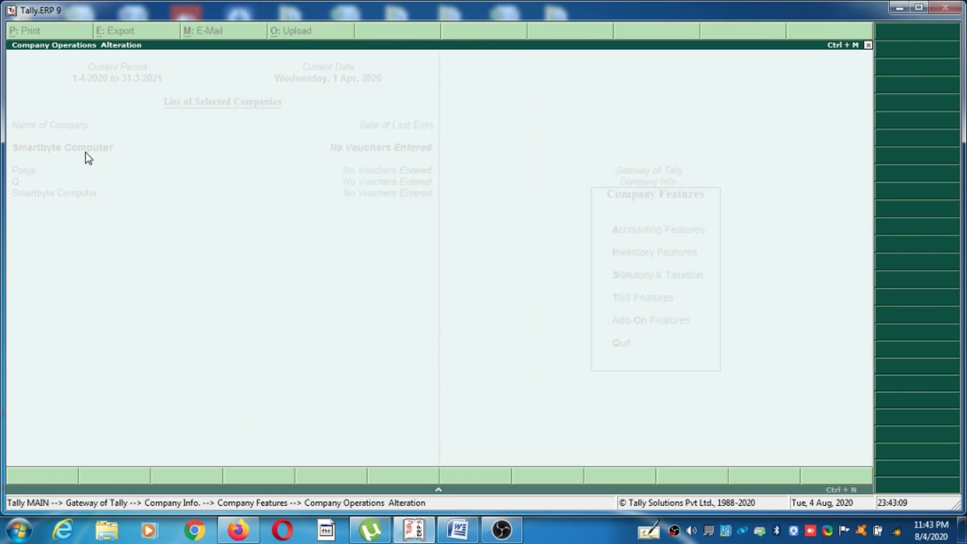
Step: Set "Maintain cost centres" to Yes in the accounting features
{"action": "key", "text": "Down"}
{"action": "key", "text": "Down"}
{"action": "key", "text": "Down"}
{"action": "key", "text": "Down"}
{"action": "key", "text": "Down"}
{"action": "key", "text": "Down"}
{"action": "key", "text": "Down"}
{"action": "key", "text": "Down"}
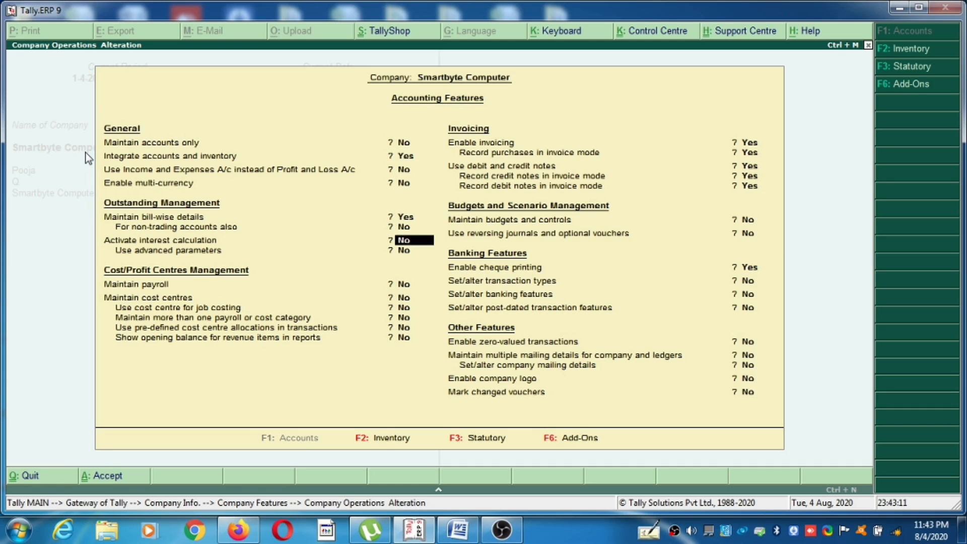
{"action": "key", "text": "Down"}
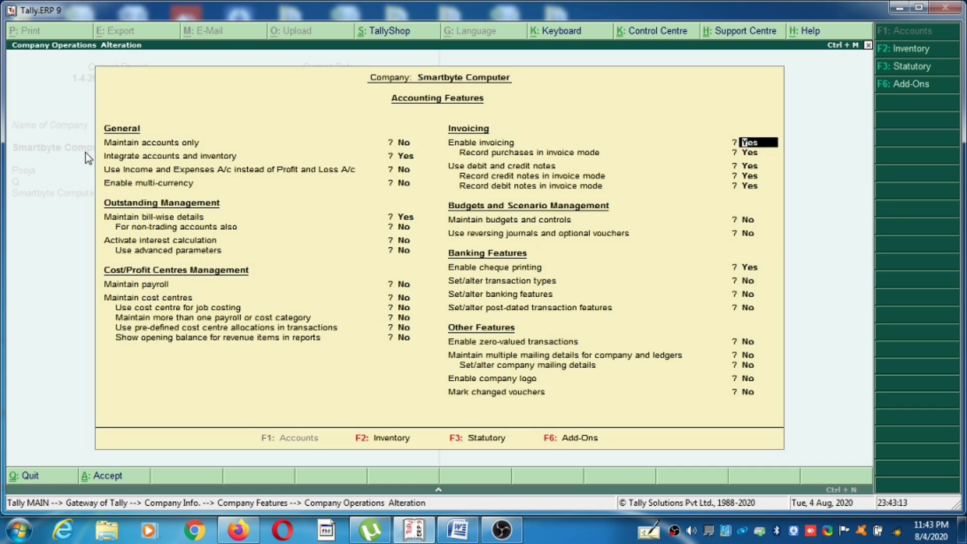
{"action": "key", "text": "Up"}
{"action": "key", "text": "y"}
{"action": "key", "text": "Return"}
{"action": "key", "text": "Return"}
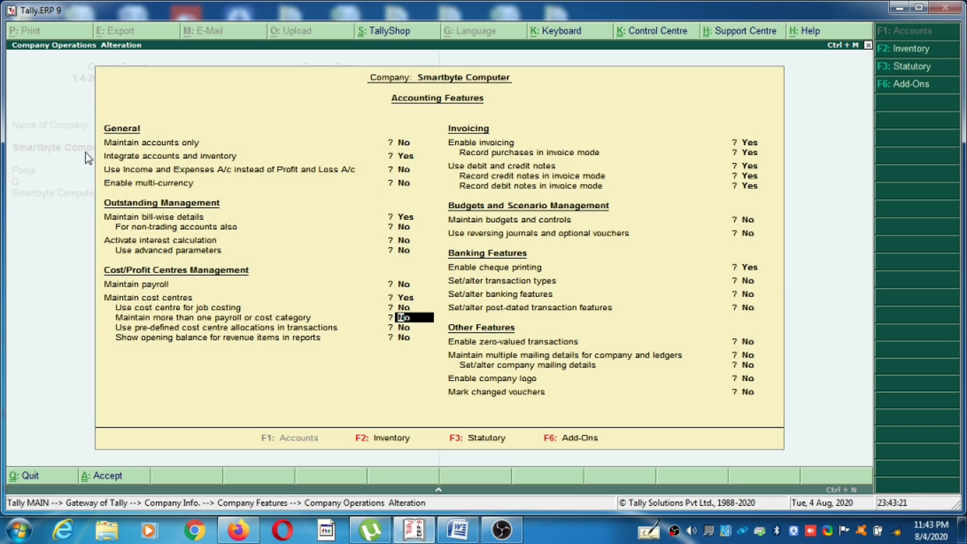
Step: Set "Maintain more than one payroll or cost category" to Yes, save the accounting features and return to the Gateway of Tally
{"action": "type", "text": "y"}
{"action": "key", "text": "Return"}
{"action": "key", "text": "Return"}
{"action": "key", "text": "Return"}
{"action": "key", "text": "Return"}
{"action": "key", "text": "Return"}
{"action": "key", "text": "Return"}
{"action": "key", "text": "Return"}
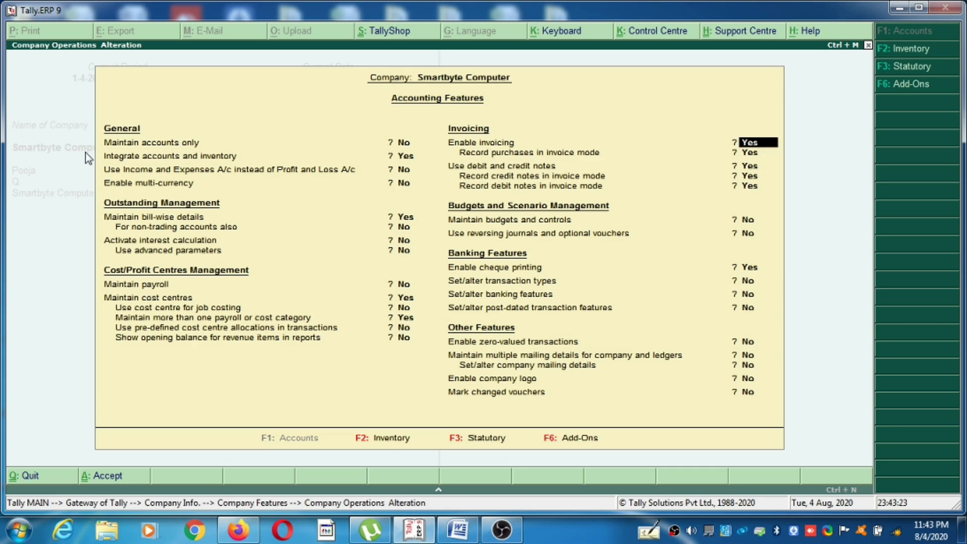
{"action": "key", "text": "Return"}
{"action": "key", "text": "Return"}
{"action": "key", "text": "Return"}
{"action": "key", "text": "Return"}
{"action": "key", "text": "Return"}
{"action": "key", "text": "Return"}
{"action": "key", "text": "Return"}
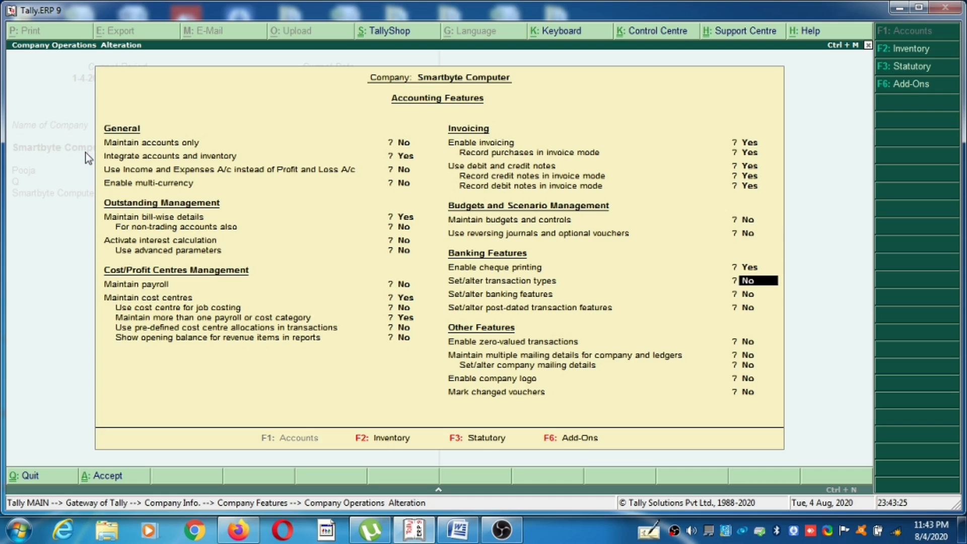
{"action": "key", "text": "Return"}
{"action": "key", "text": "Return"}
{"action": "key", "text": "Return"}
{"action": "key", "text": "Return"}
{"action": "key", "text": "Return"}
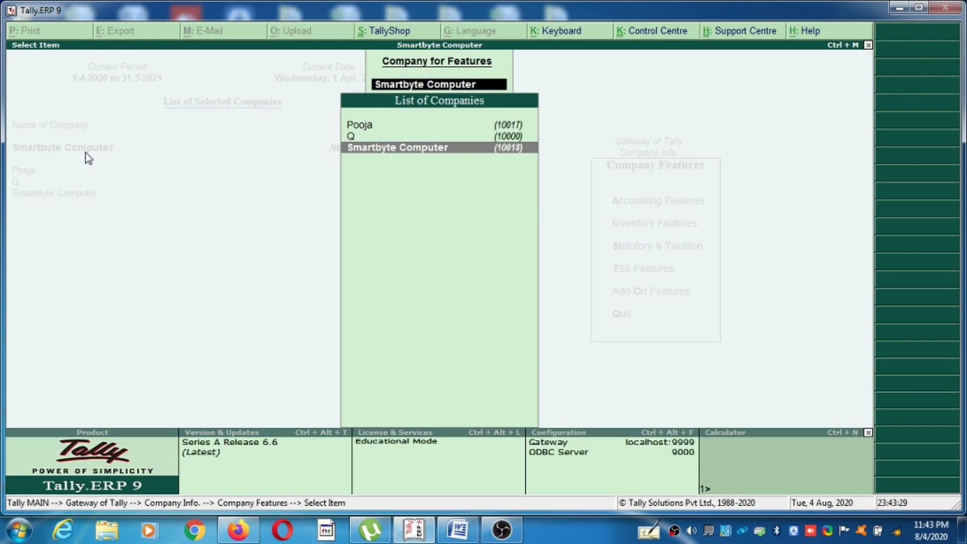
{"action": "key", "text": "Escape"}
{"action": "key", "text": "Escape"}
{"action": "key", "text": "Escape"}
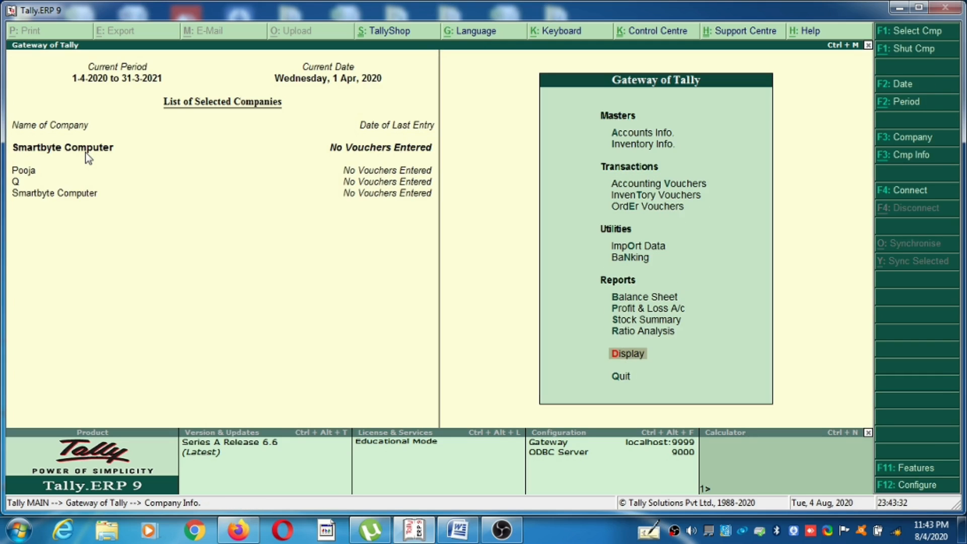
Step: Open the form for creating a single ledger in the company's accounts masters
{"action": "key", "text": "Up"}
{"action": "key", "text": "Up"}
{"action": "key", "text": "Up"}
{"action": "key", "text": "Up"}
{"action": "key", "text": "Up"}
{"action": "key", "text": "Up"}
{"action": "key", "text": "Up"}
{"action": "key", "text": "Up"}
{"action": "key", "text": "Up"}
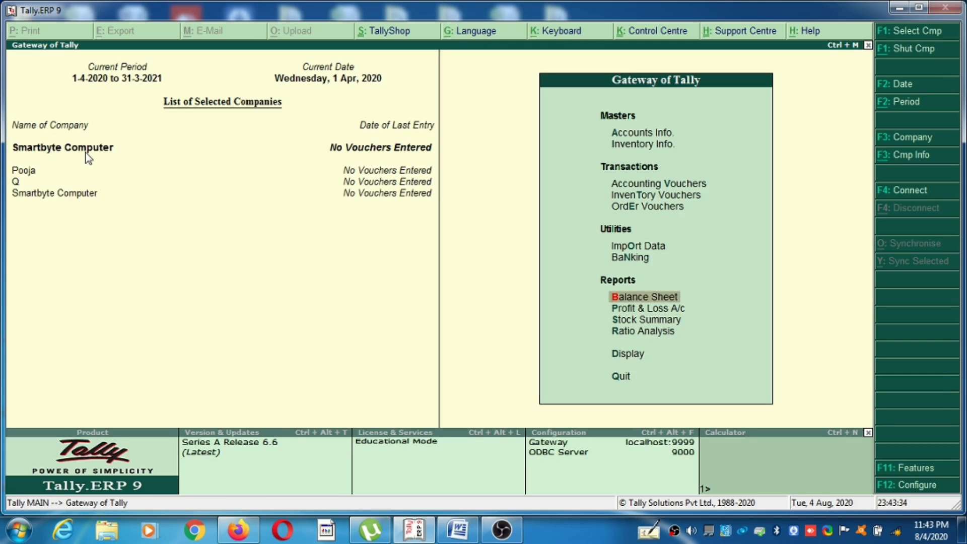
{"action": "key", "text": "Up"}
{"action": "key", "text": "Up"}
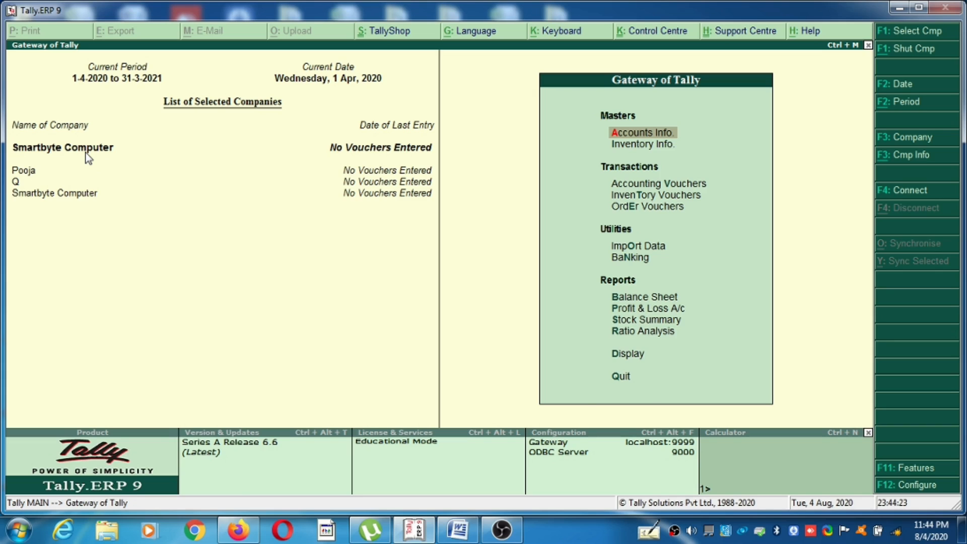
{"action": "key", "text": "Return"}
{"action": "key", "text": "Down"}
{"action": "key", "text": "Return"}
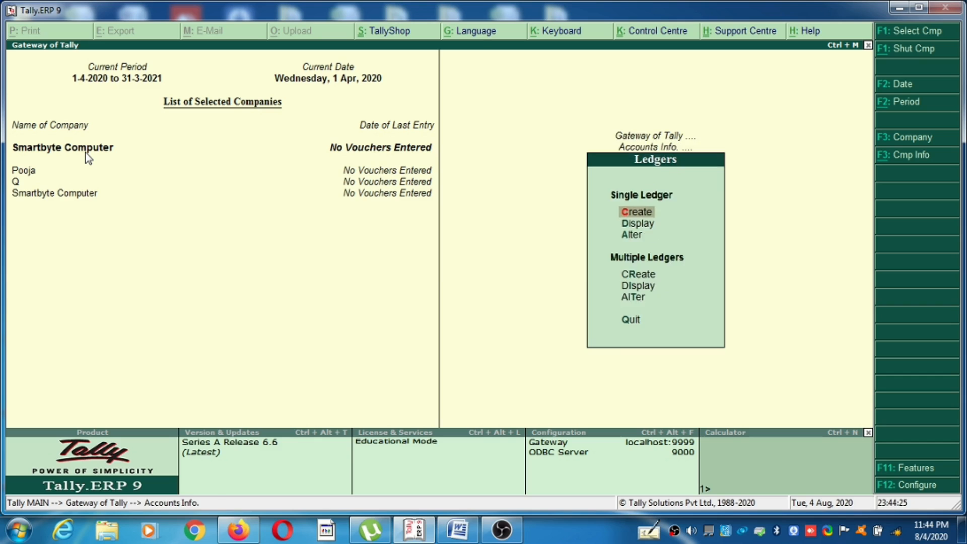
{"action": "key", "text": "Return"}
Step: Create the ledger Salary under Indirect Expenses with cost centres applicable set to Yes
{"action": "type", "text": "Sal"}
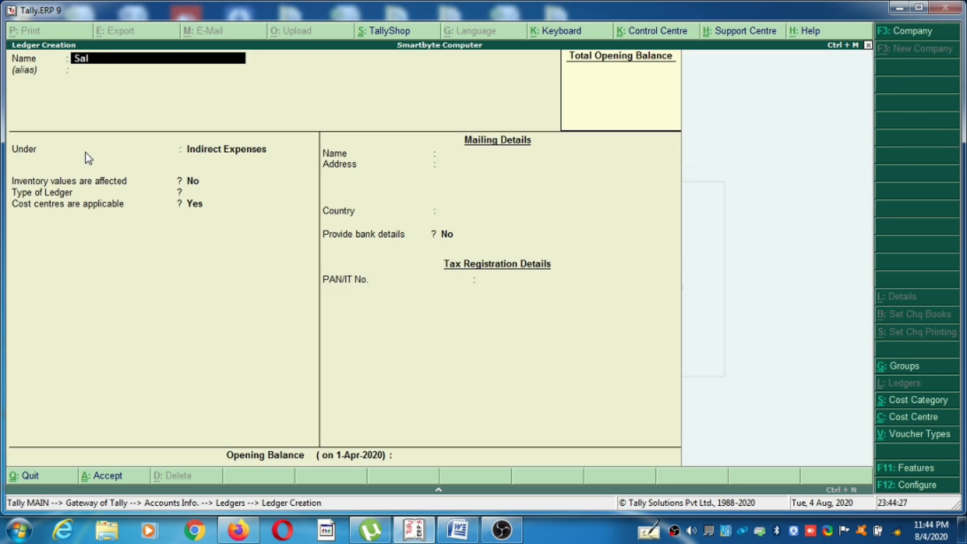
{"action": "type", "text": "ary"}
{"action": "key", "text": "Return"}
{"action": "key", "text": "Return"}
{"action": "key", "text": "Return"}
{"action": "key", "text": "Return"}
{"action": "key", "text": "Return"}
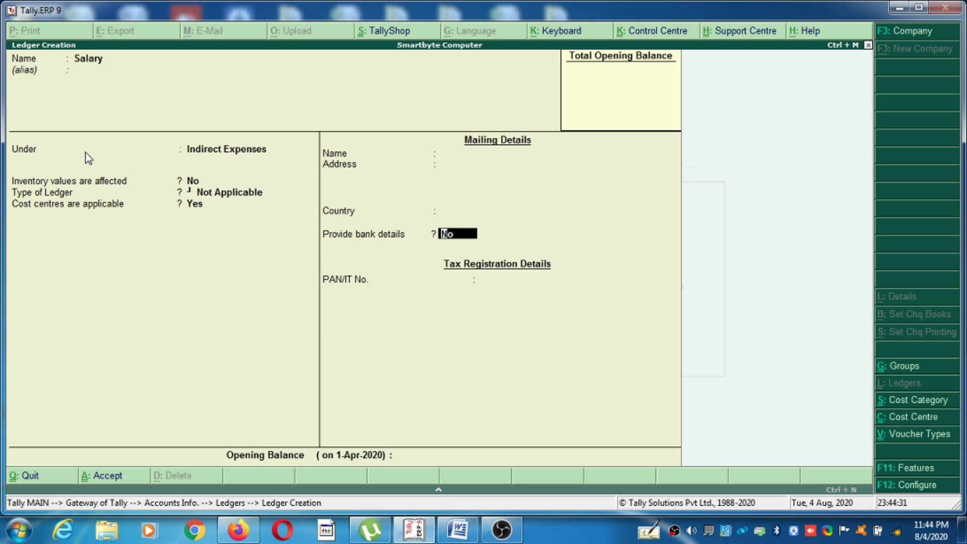
{"action": "key", "text": "BackSpace"}
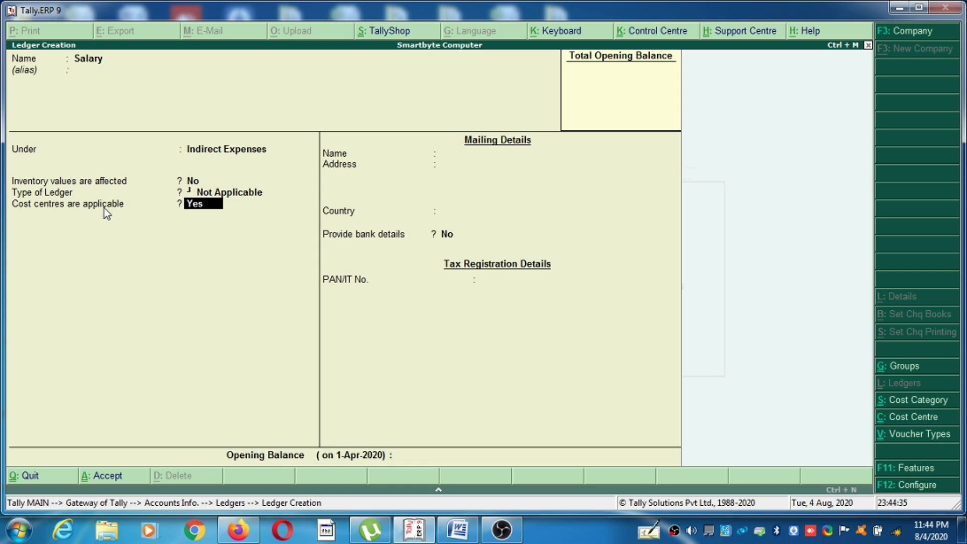
{"action": "key", "text": "Return"}
{"action": "key", "text": "Return"}
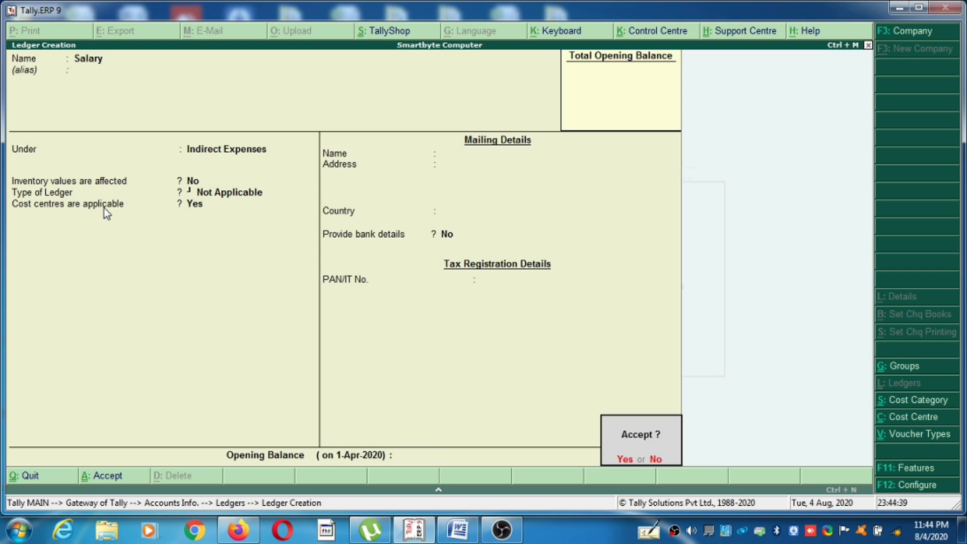
{"action": "key", "text": "Return"}
{"action": "key", "text": "Escape"}
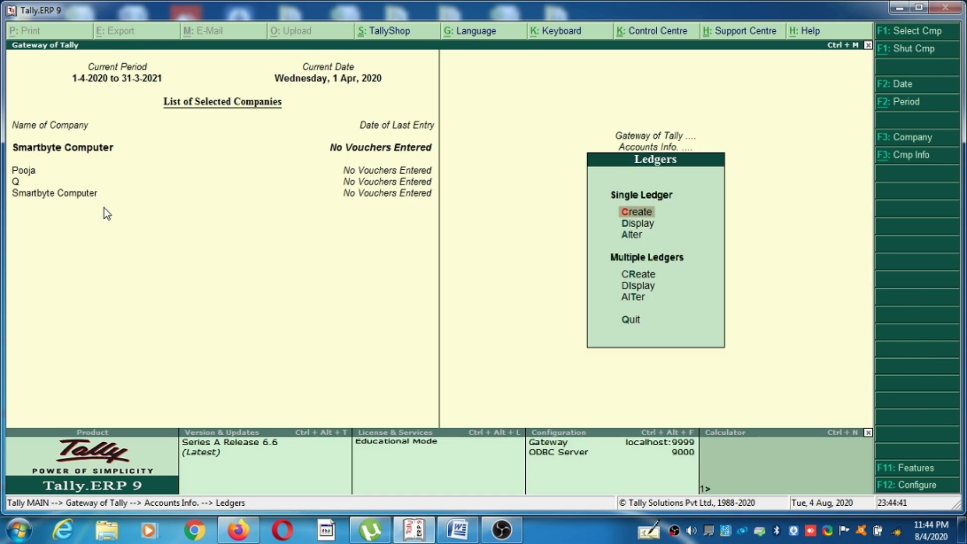
Step: Create a single cost category named Kalyan, allocating revenue items but not non-revenue items
{"action": "key", "text": "Escape"}
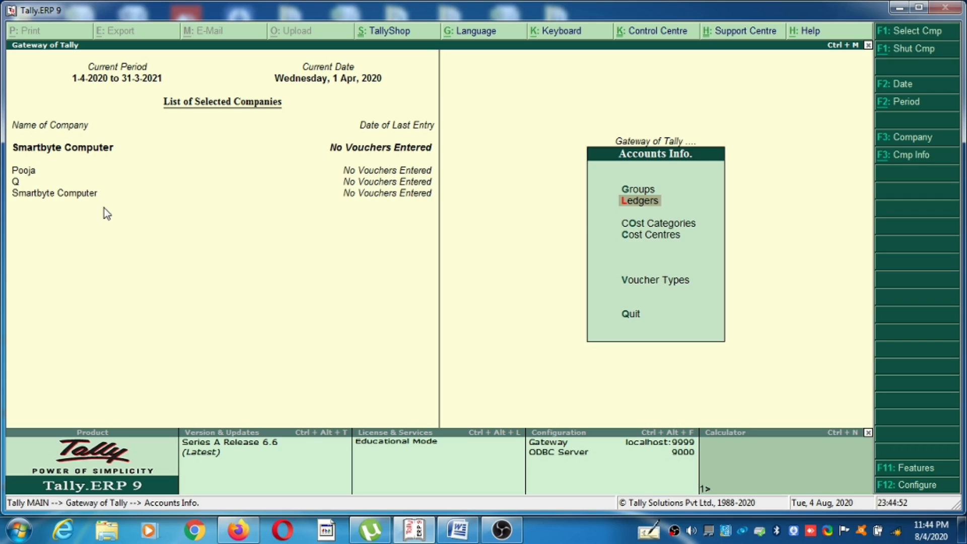
{"action": "key", "text": "Down"}
{"action": "key", "text": "Return"}
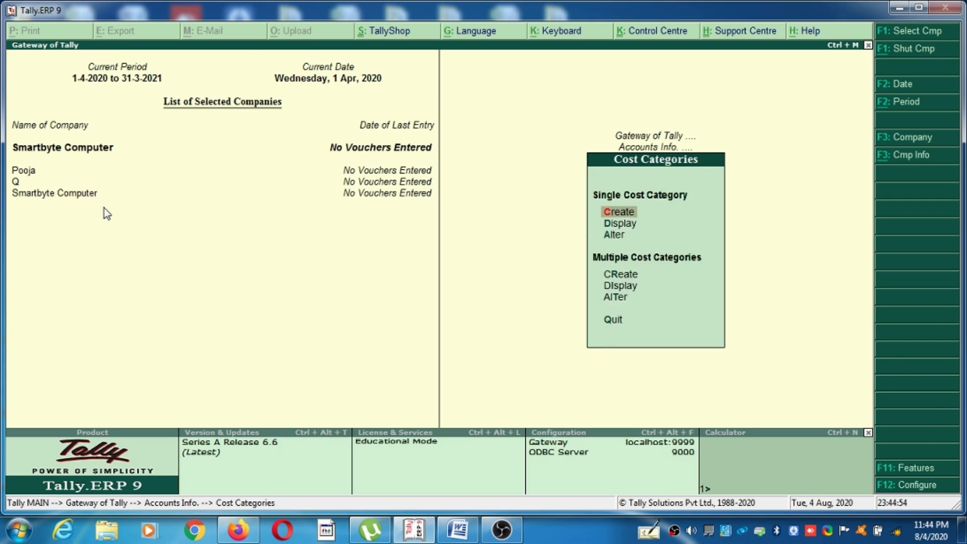
{"action": "key", "text": "Return"}
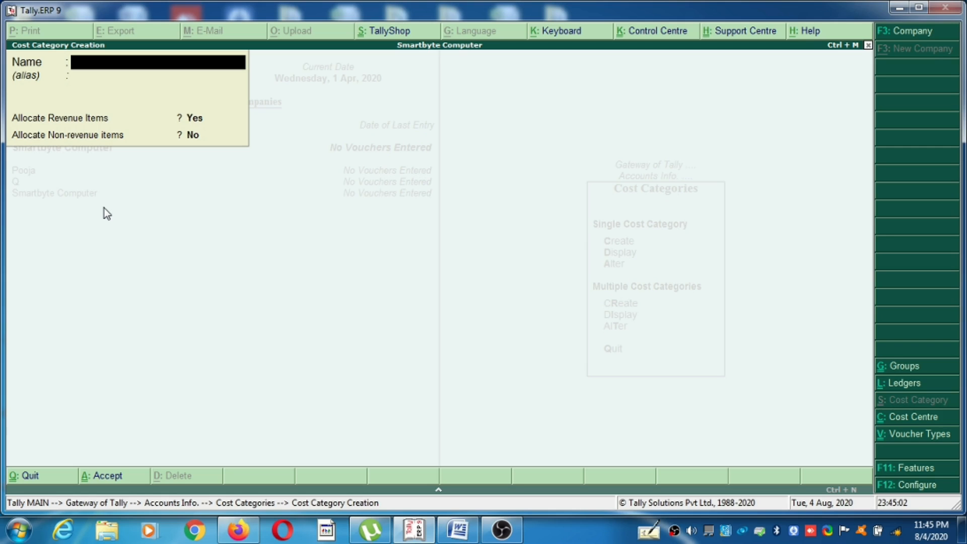
{"action": "type", "text": "Kalyan"}
{"action": "key", "text": "Return"}
{"action": "key", "text": "Return"}
{"action": "key", "text": "Return"}
{"action": "key", "text": "Return"}
Step: Create a second cost category named Thane with the default allocation settings and leave the cost categories
{"action": "type", "text": "Thane"}
{"action": "key", "text": "Return"}
{"action": "key", "text": "Return"}
{"action": "key", "text": "Return"}
{"action": "key", "text": "Return"}
{"action": "key", "text": "Escape"}
{"action": "key", "text": "Escape"}
Step: Create a primary cost centre in the Kalyan category, named after the first Kalyan employee
{"action": "key", "text": "Down"}
{"action": "key", "text": "Return"}
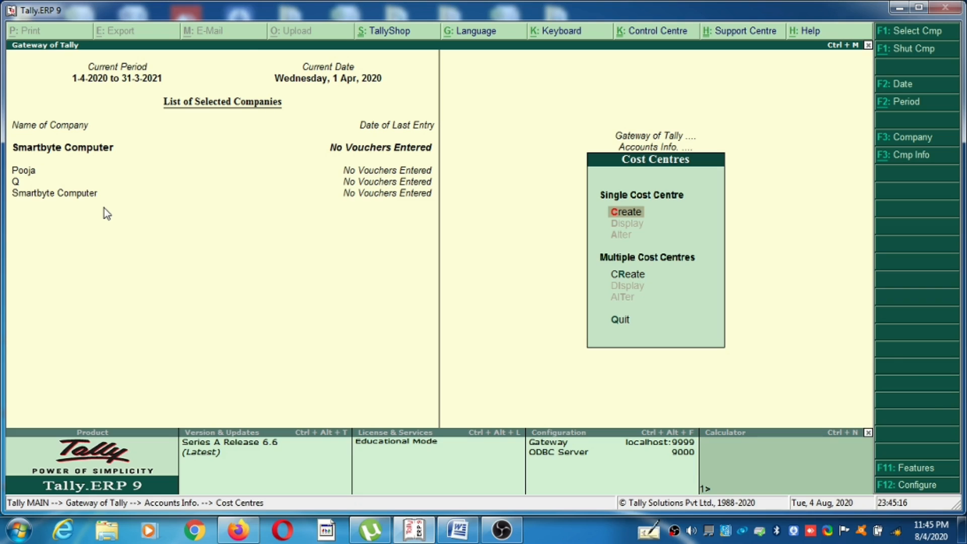
{"action": "key", "text": "Return"}
{"action": "key", "text": "BackSpace"}
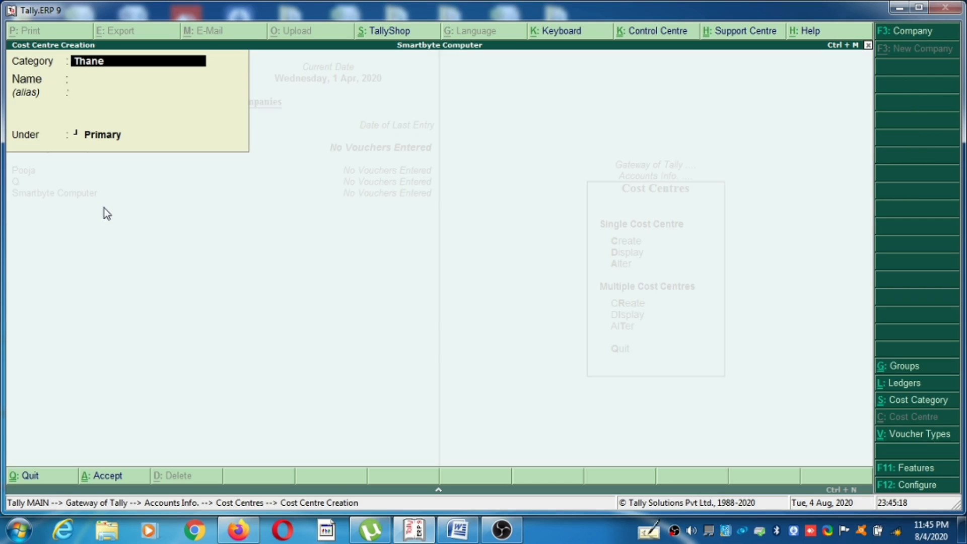
{"action": "key", "text": "BackSpace"}
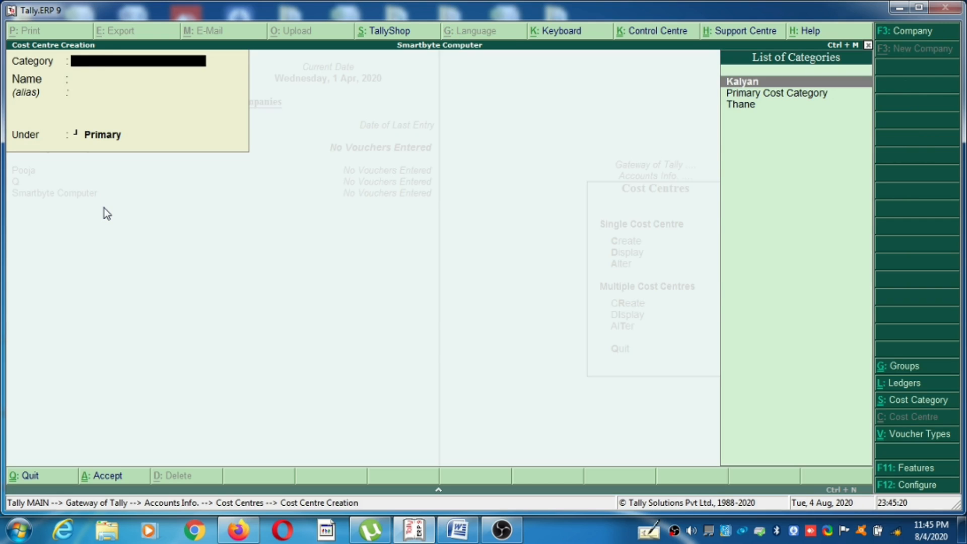
{"action": "key", "text": "Return"}
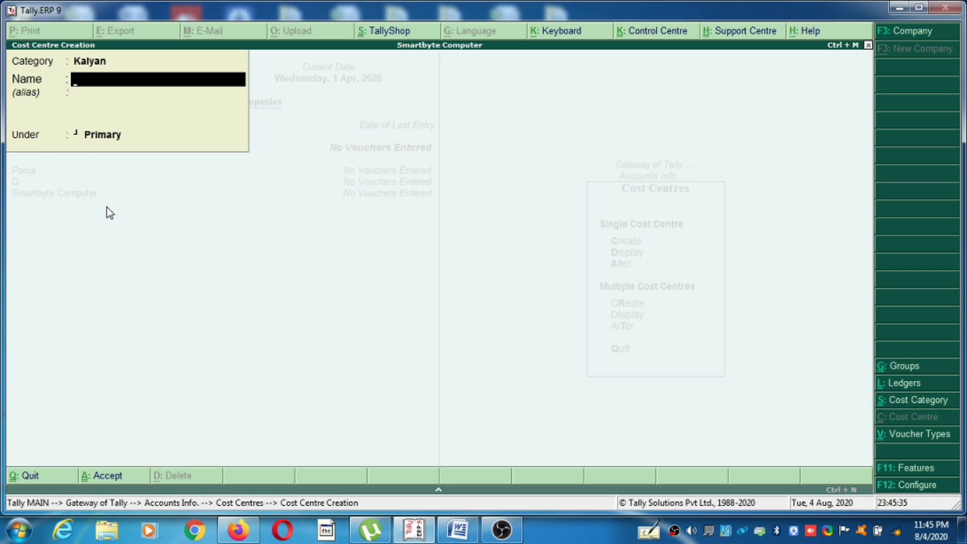
{"action": "type", "text": "Tejal"}
{"action": "key", "text": "Return"}
{"action": "key", "text": "Return"}
{"action": "key", "text": "Return"}
{"action": "key", "text": "Return"}
Step: Create a second primary cost centre in the Kalyan category, entering the second employee's name
{"action": "type", "text": "Sameer"}
{"action": "key", "text": "Return"}
{"action": "key", "text": "Return"}
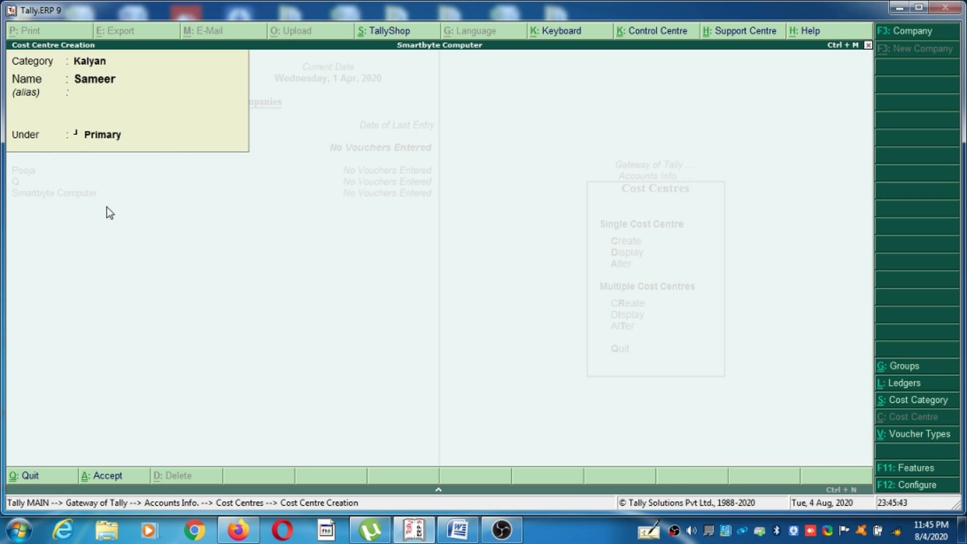
{"action": "key", "text": "Return"}
{"action": "key", "text": "Return"}
Step: Create a third primary cost centre in the Kalyan category, entering the third employee's name
{"action": "type", "text": "Radhika"}
{"action": "key", "text": "Return"}
{"action": "key", "text": "Return"}
{"action": "key", "text": "Return"}
{"action": "key", "text": "Return"}
Step: Switch the cost centre category to Thane and create a primary cost centre with the first Thane employee's name
{"action": "key", "text": "BackSpace"}
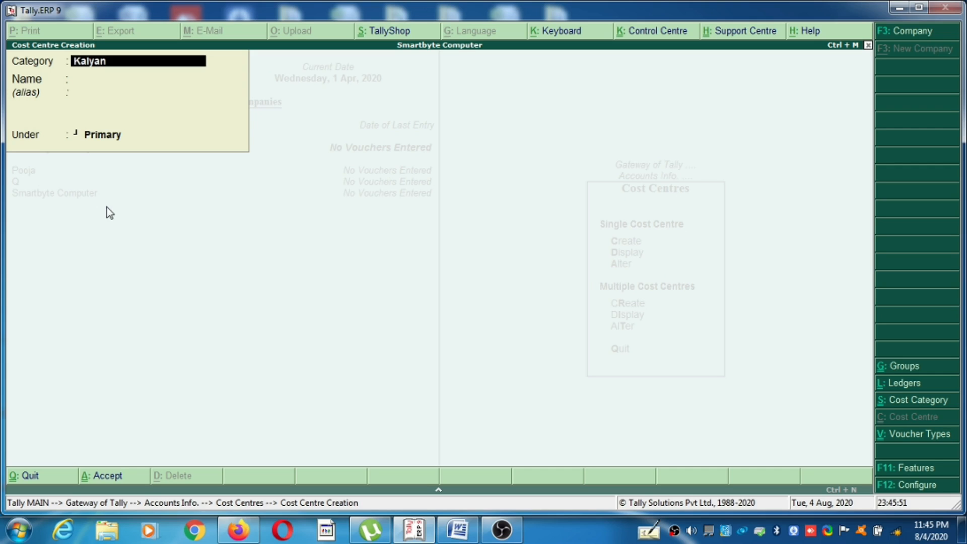
{"action": "key", "text": "Down"}
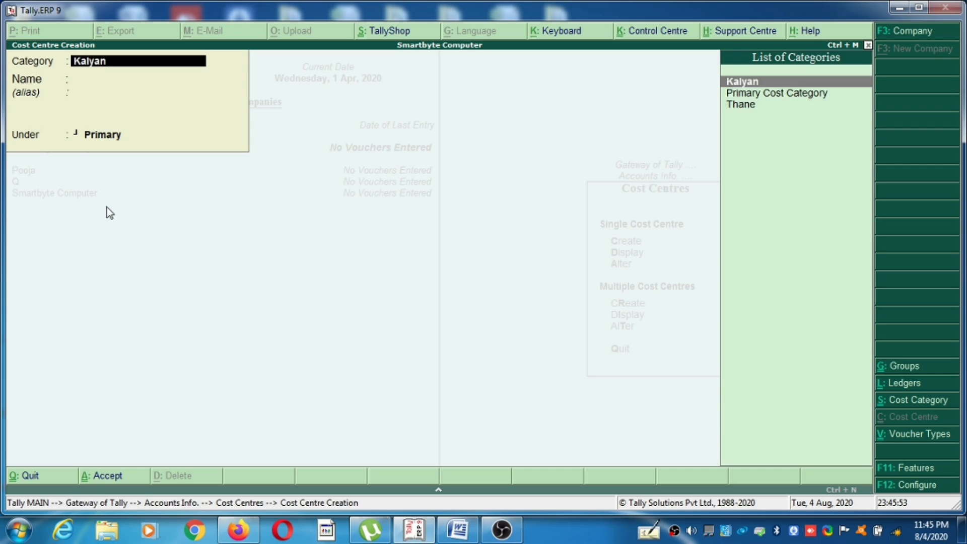
{"action": "key", "text": "Down"}
{"action": "key", "text": "Down"}
{"action": "key", "text": "Return"}
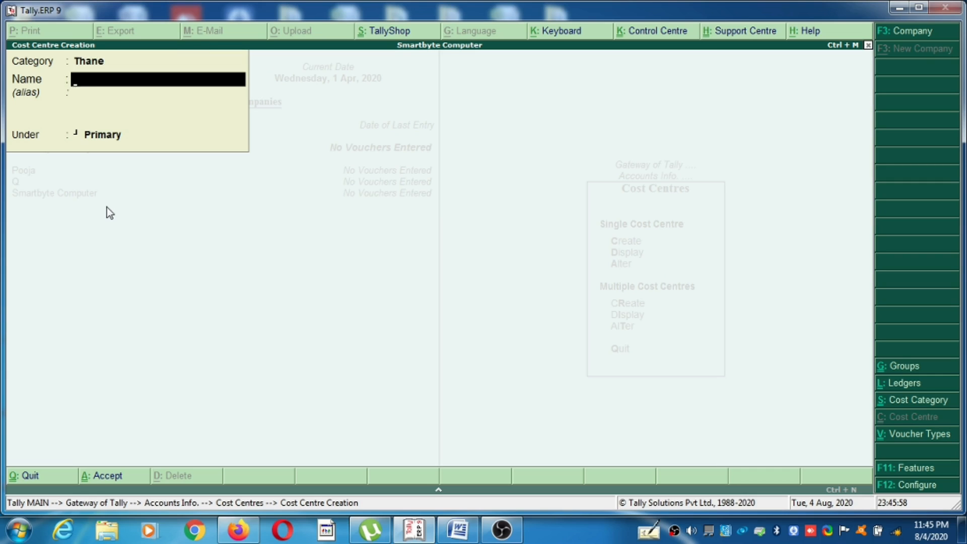
{"action": "type", "text": "Om"}
{"action": "key", "text": "Return"}
{"action": "key", "text": "Return"}
{"action": "key", "text": "Return"}
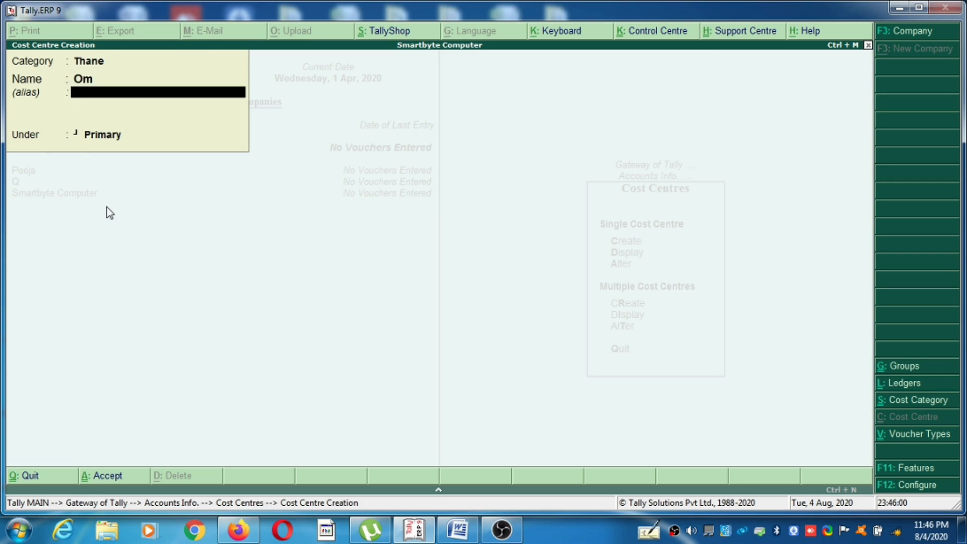
{"action": "key", "text": "Return"}
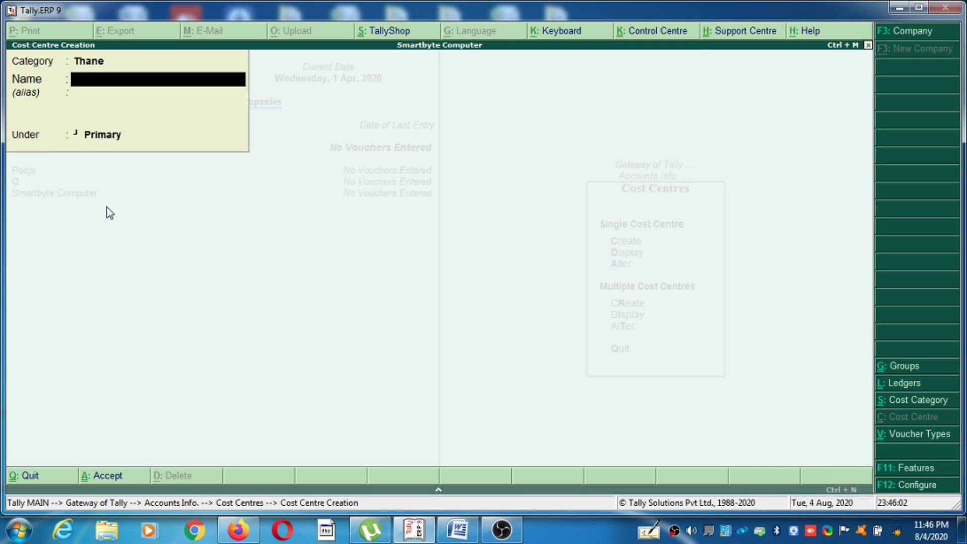
Step: Create a second primary cost centre in the Thane category, entering the second employee's name
{"action": "type", "text": "Shivani"}
{"action": "key", "text": "Return"}
{"action": "key", "text": "Return"}
{"action": "key", "text": "Return"}
{"action": "key", "text": "Return"}
Step: Create a third primary cost centre in the Thane category with the third employee's name, and return to the Gateway of Tally
{"action": "type", "text": "Rani"}
{"action": "key", "text": "Return"}
{"action": "key", "text": "Return"}
{"action": "key", "text": "Return"}
{"action": "key", "text": "Return"}
{"action": "key", "text": "Escape"}
{"action": "key", "text": "y"}
{"action": "key", "text": "Escape"}
{"action": "key", "text": "Escape"}
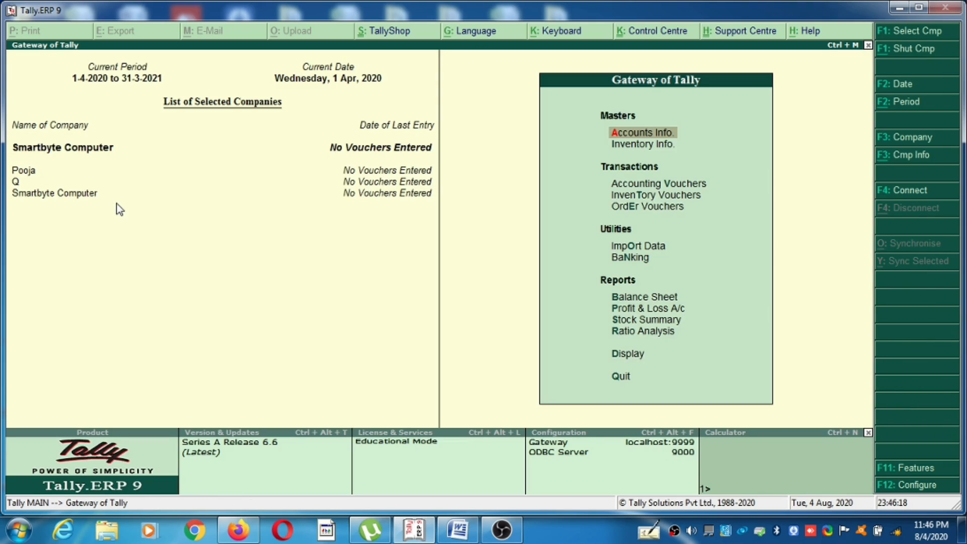
Step: Start a payment voucher that debits the Salary ledger with 50000
{"action": "key", "text": "v"}
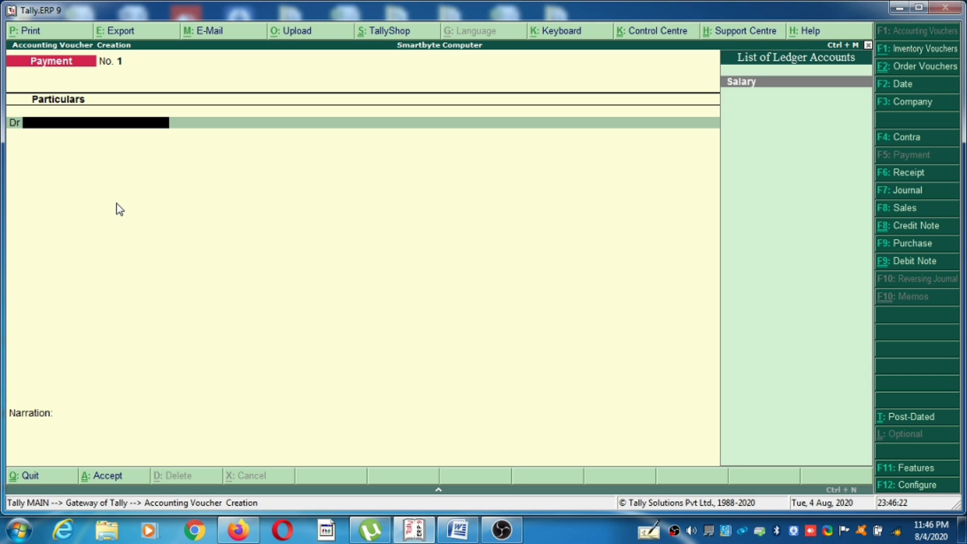
{"action": "key", "text": "Return"}
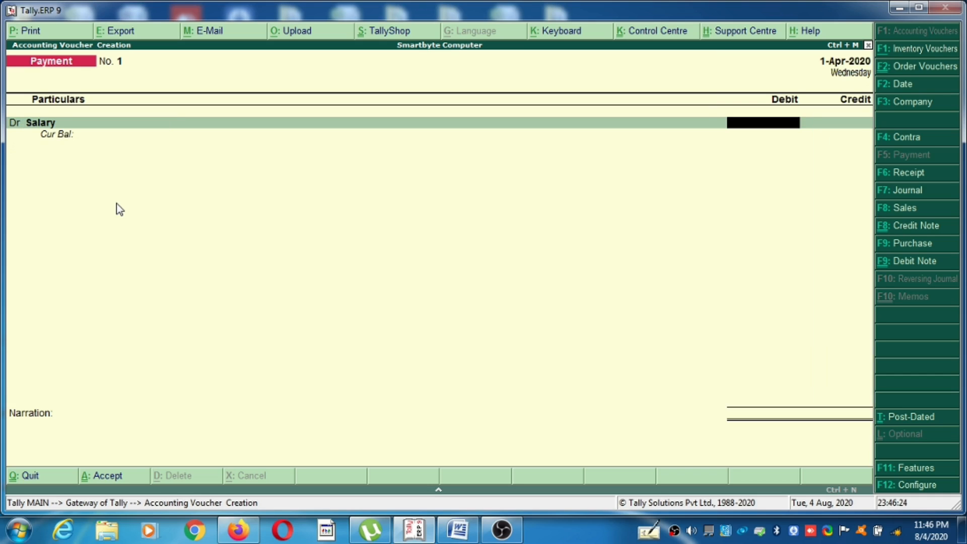
{"action": "type", "text": "50000"}
{"action": "key", "text": "Return"}
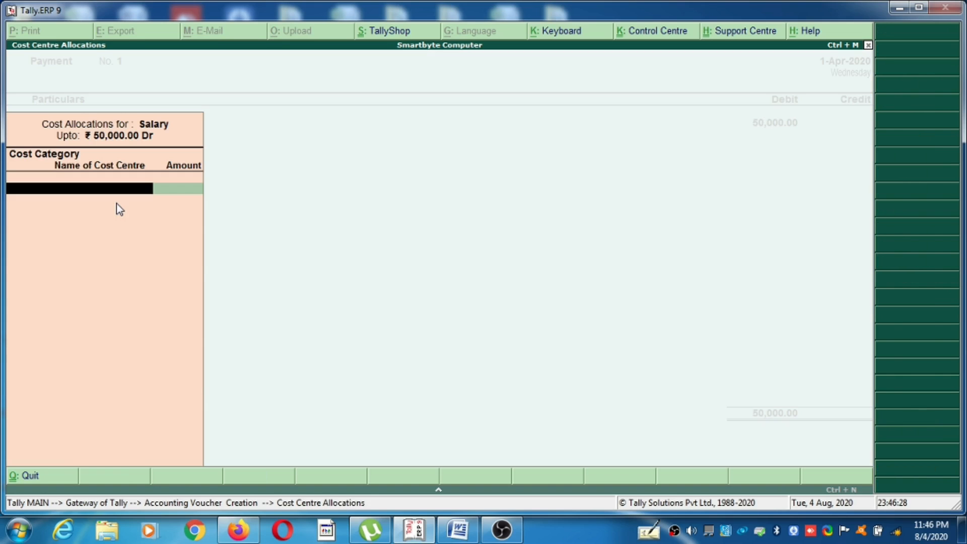
Step: Choose the Kalyan category for the salary allocation and assign 15000 to its first listed cost centre
{"action": "key", "text": "Down"}
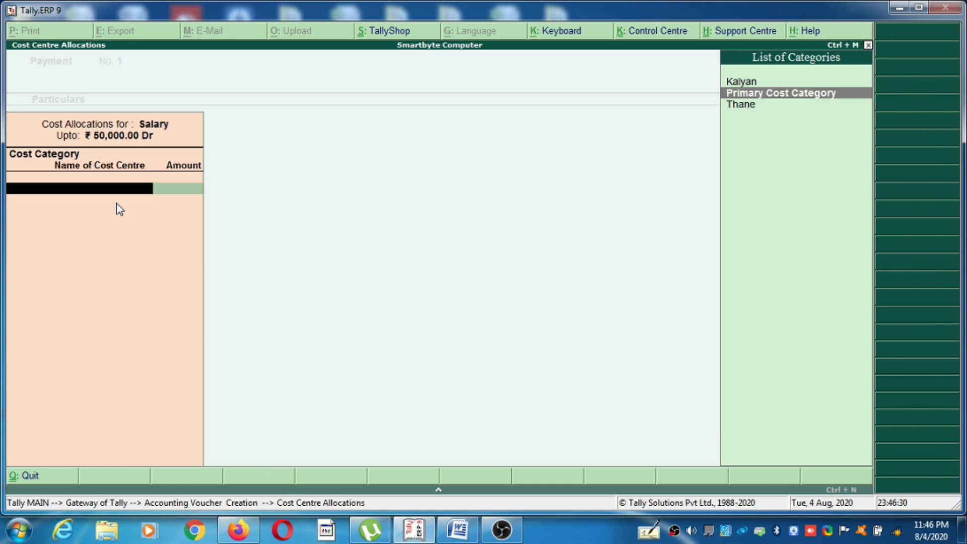
{"action": "key", "text": "Up"}
{"action": "key", "text": "Return"}
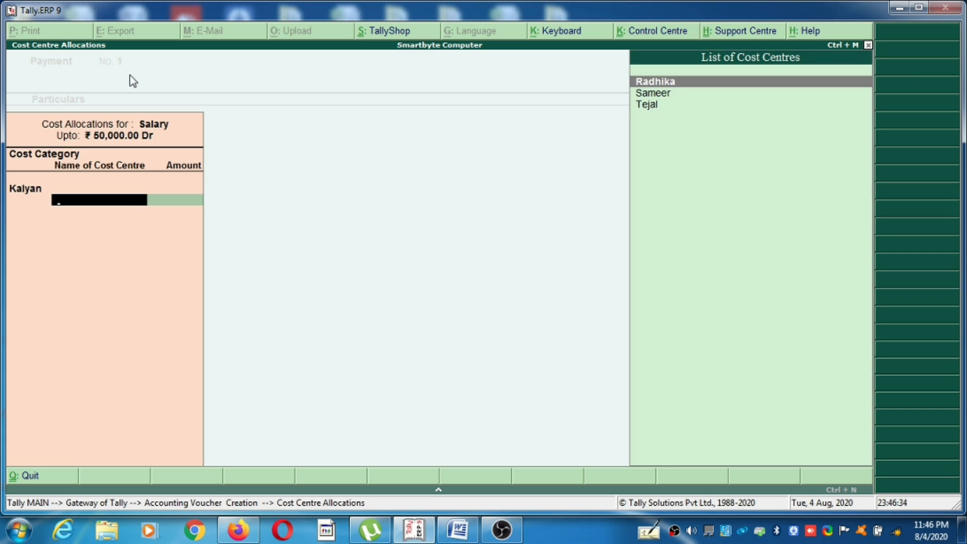
{"action": "key", "text": "Return"}
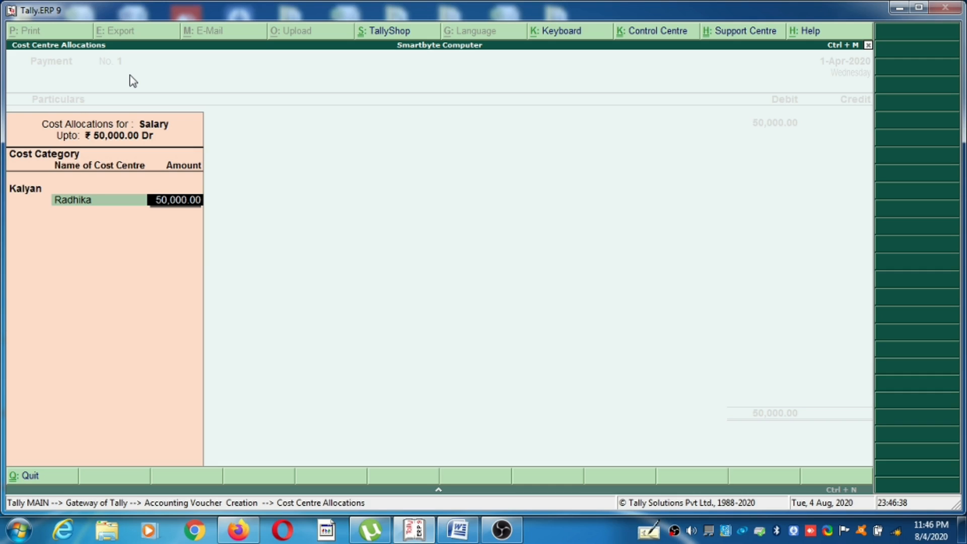
{"action": "type", "text": "15000"}
{"action": "key", "text": "Return"}
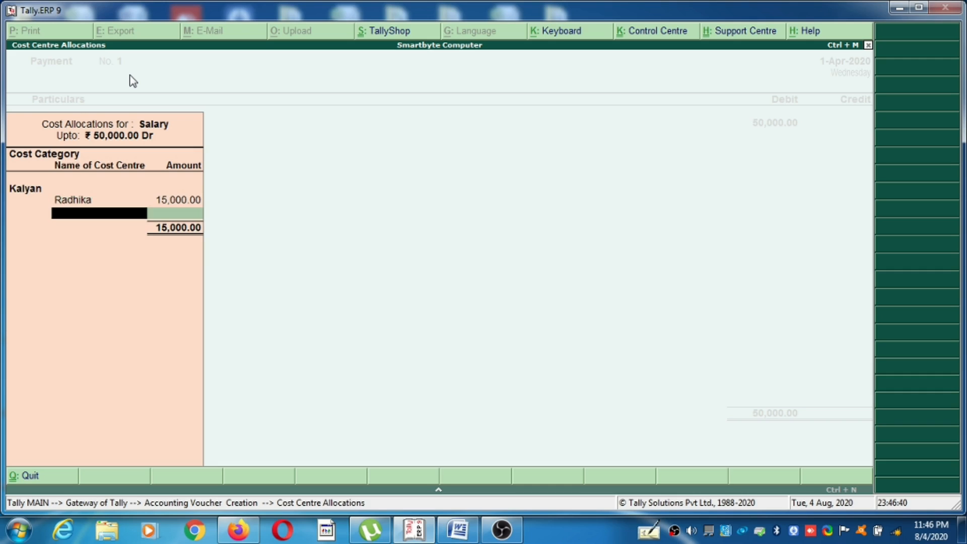
Step: Allocate 18455 of the salary to the second listed cost centre in the Kalyan category
{"action": "key", "text": "Down"}
{"action": "key", "text": "Down"}
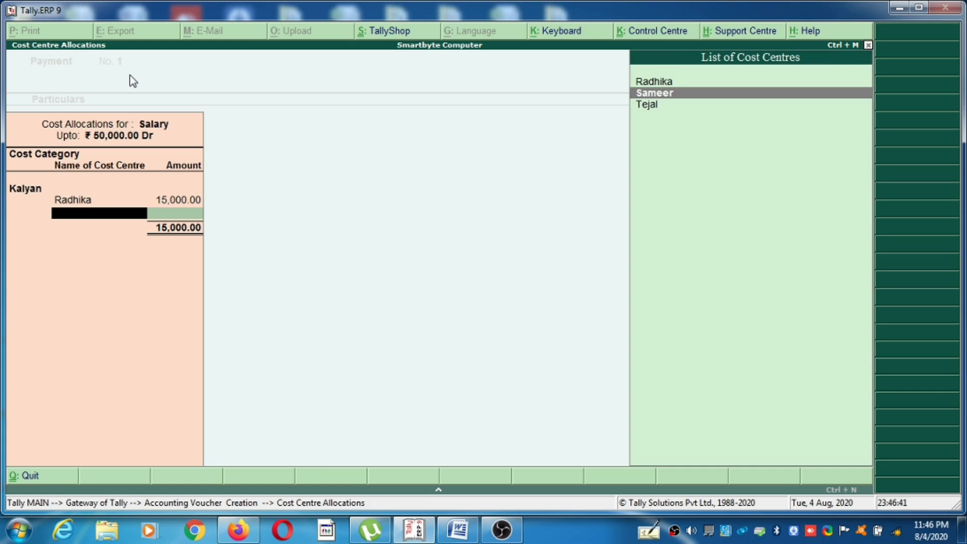
{"action": "key", "text": "Return"}
{"action": "type", "text": "1845"}
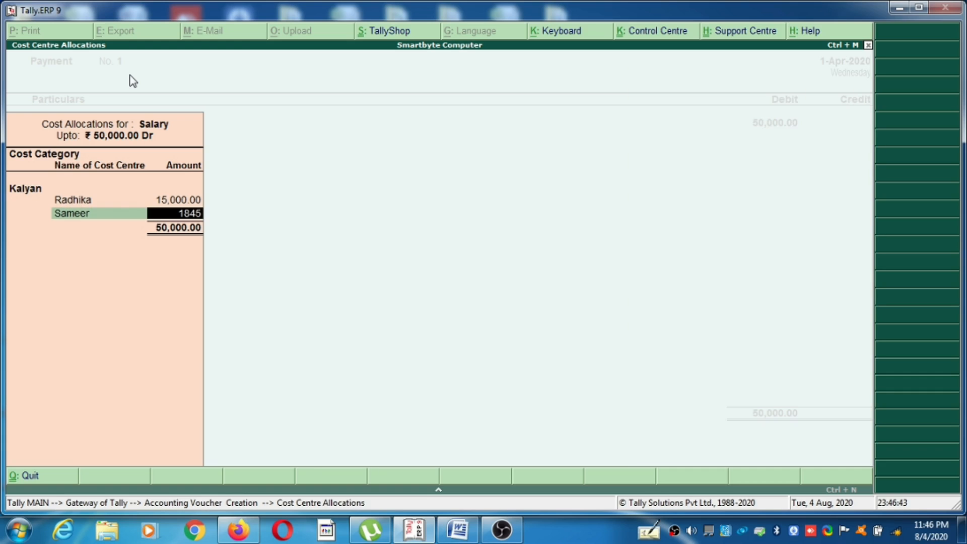
{"action": "type", "text": "5"}
{"action": "key", "text": "Return"}
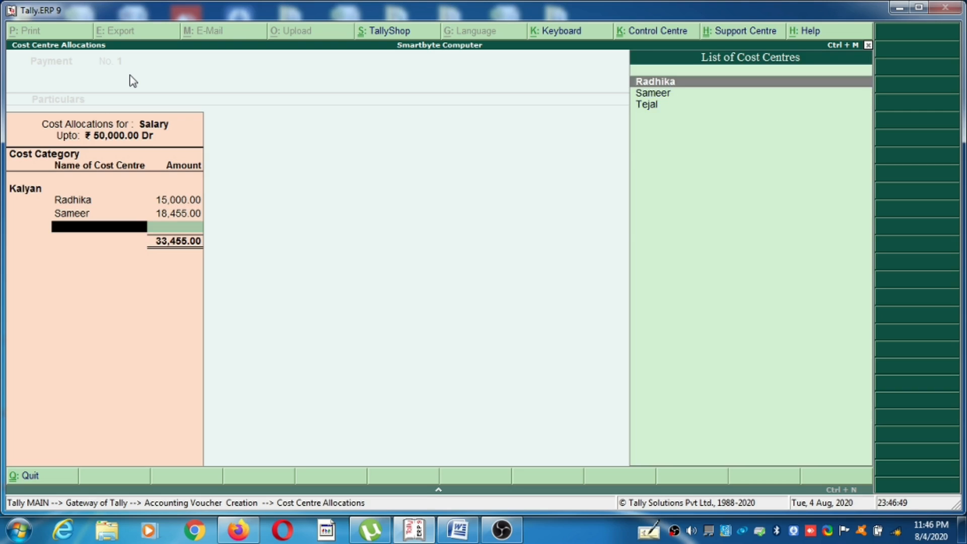
Step: Allocate the remaining 16545 to the third Kalyan cost centre and finish the cost allocation
{"action": "key", "text": "Down"}
{"action": "key", "text": "Down"}
{"action": "key", "text": "Return"}
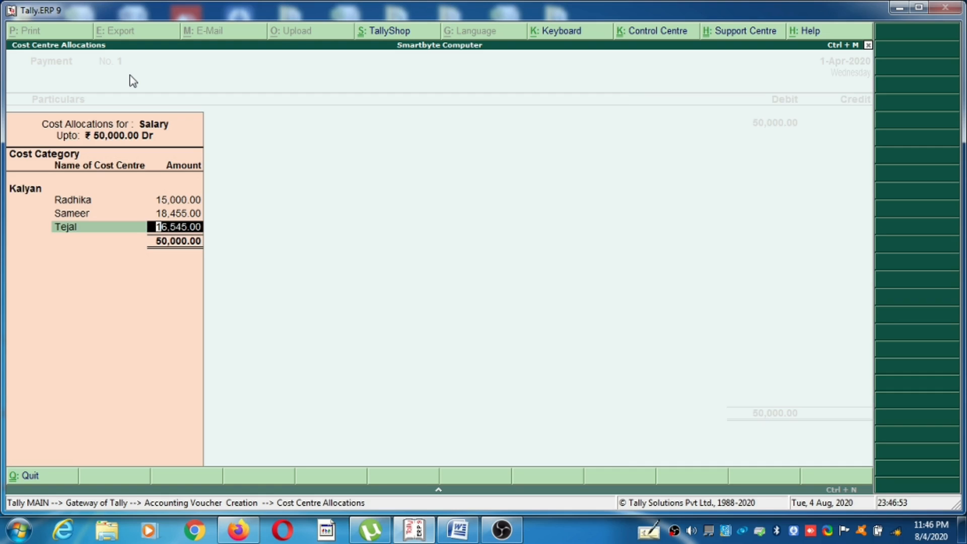
{"action": "key", "text": "Return"}
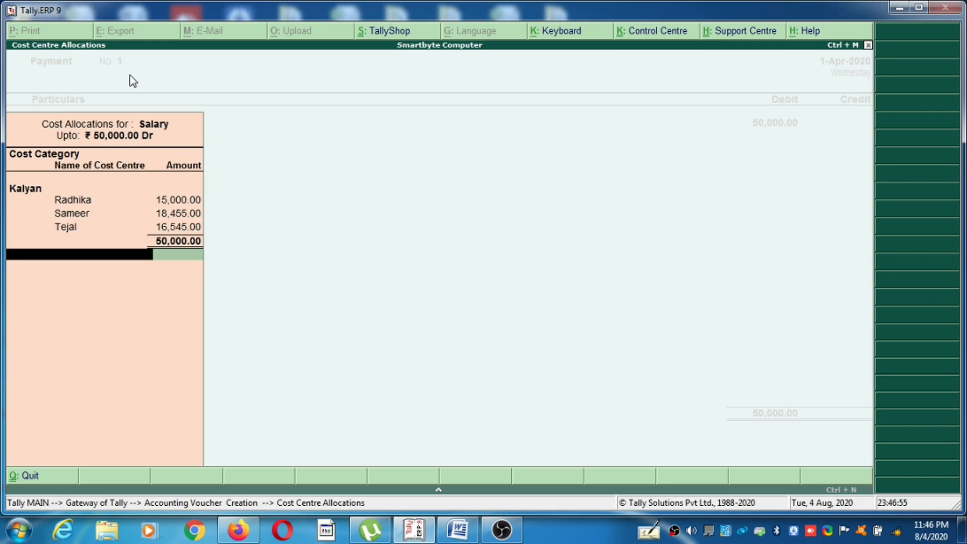
{"action": "key", "text": "Return"}
{"action": "key", "text": "Return"}
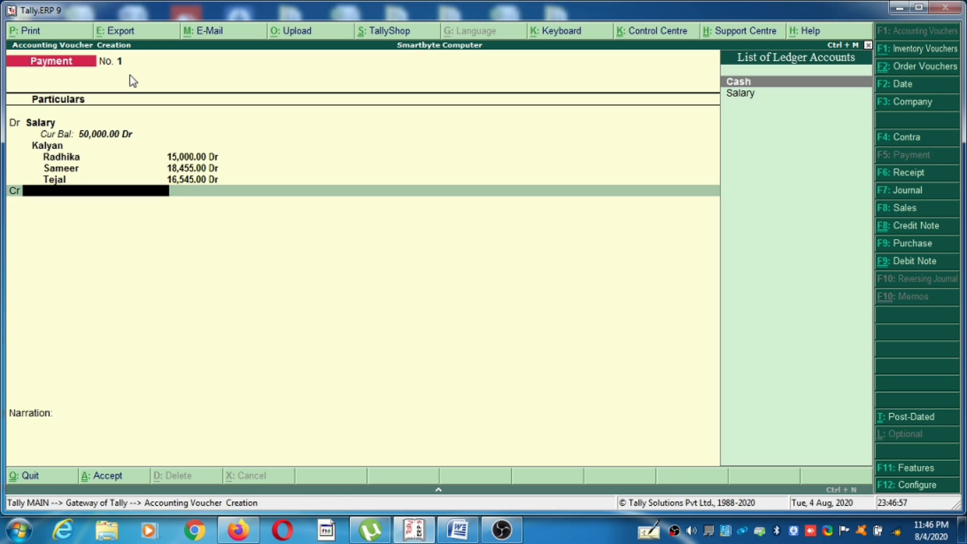
Step: Credit the Cash ledger with 50000, leave the narration empty and save the payment voucher
{"action": "key", "text": "Return"}
{"action": "key", "text": "Return"}
{"action": "key", "text": "Return"}
{"action": "key", "text": "Return"}
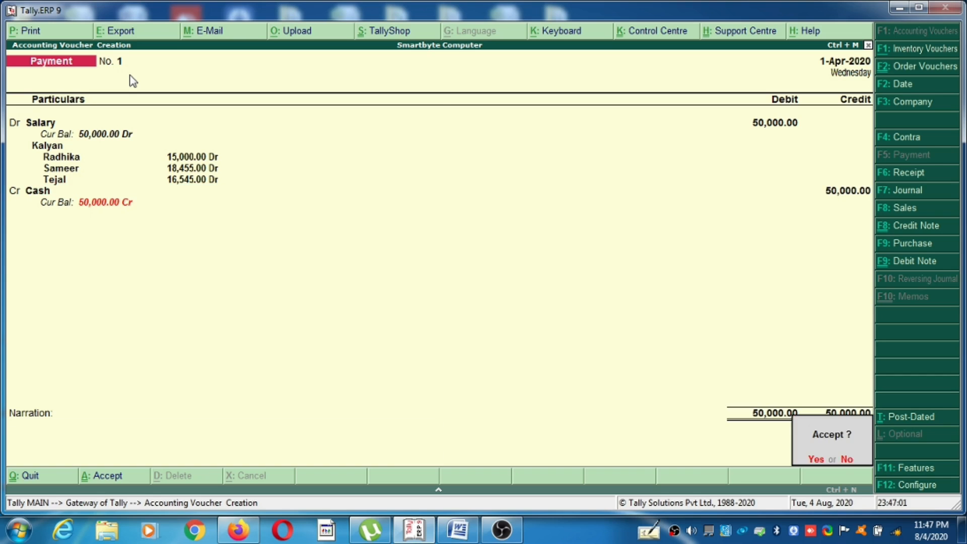
{"action": "key", "text": "Return"}
Step: Start a second payment voucher that debits the Salary ledger with 80000
{"action": "key", "text": "Return"}
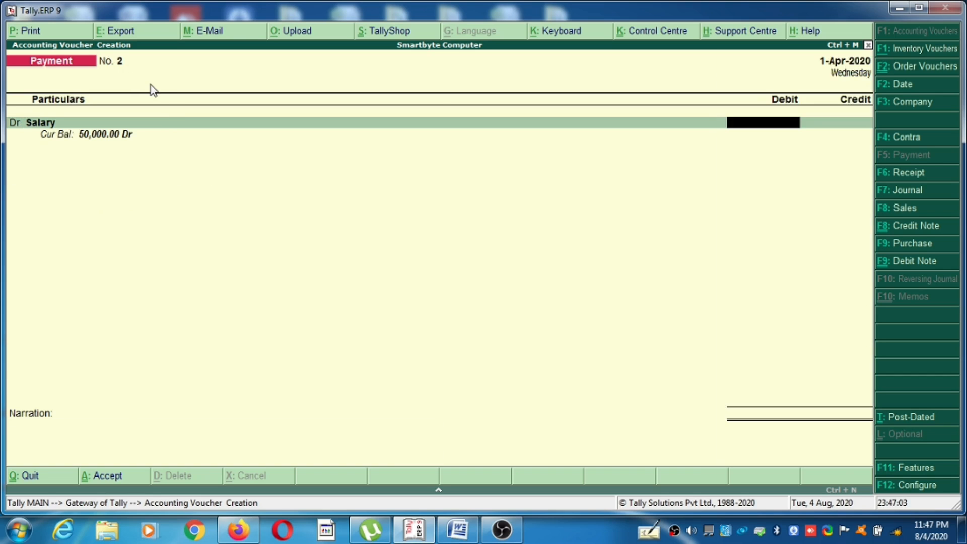
{"action": "type", "text": "80000"}
{"action": "key", "text": "Return"}
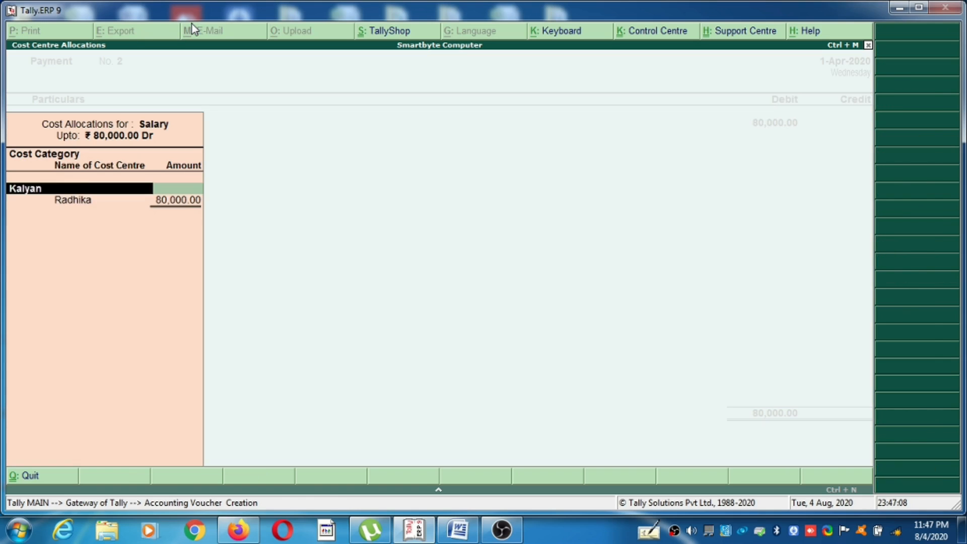
Step: Change the allocation category to Thane and assign 25000 to its first listed cost centre
{"action": "key", "text": "BackSpace"}
{"action": "key", "text": "Down"}
{"action": "key", "text": "Down"}
{"action": "key", "text": "Return"}
{"action": "key", "text": "Return"}
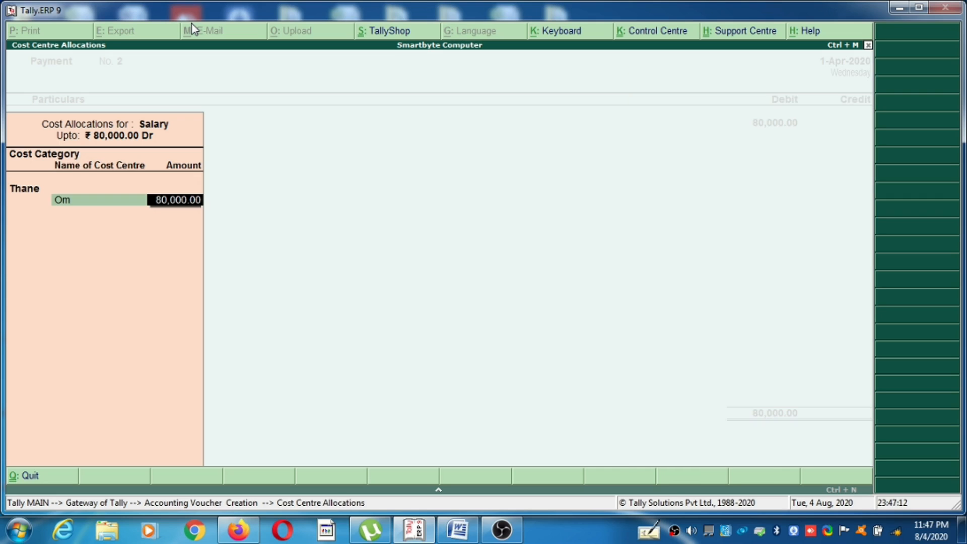
{"action": "type", "text": "25000"}
{"action": "key", "text": "Return"}
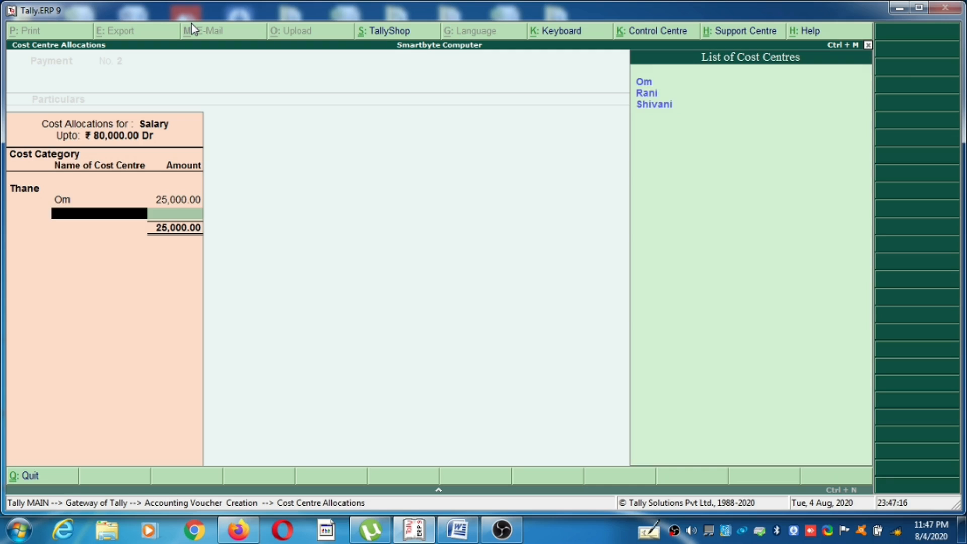
Step: Allocate 23000 of the salary to the second listed cost centre in the Thane category
{"action": "key", "text": "Down"}
{"action": "key", "text": "Return"}
{"action": "type", "text": "23,000"}
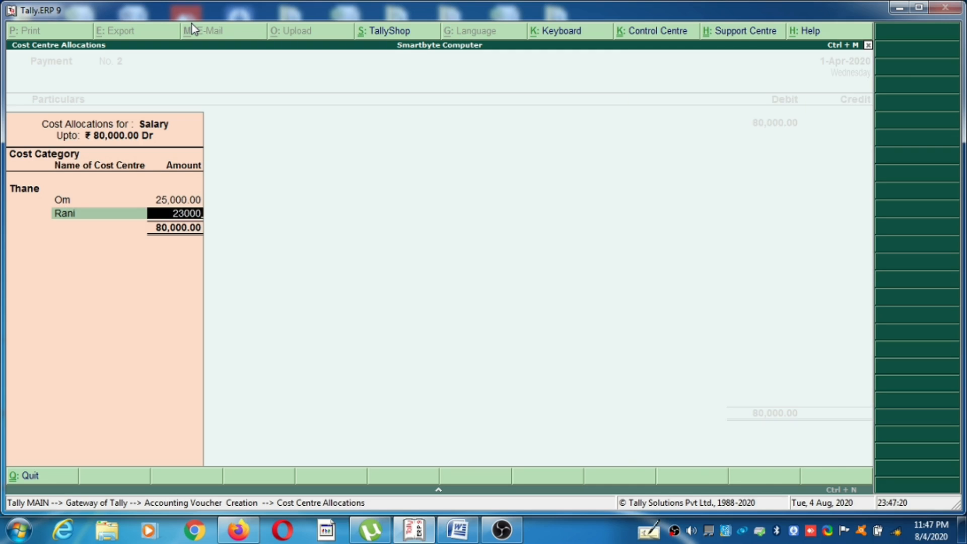
{"action": "key", "text": "Return"}
Step: Allocate the remaining 32000 to the third Thane cost centre and finish the cost allocation
{"action": "key", "text": "Down"}
{"action": "key", "text": "Down"}
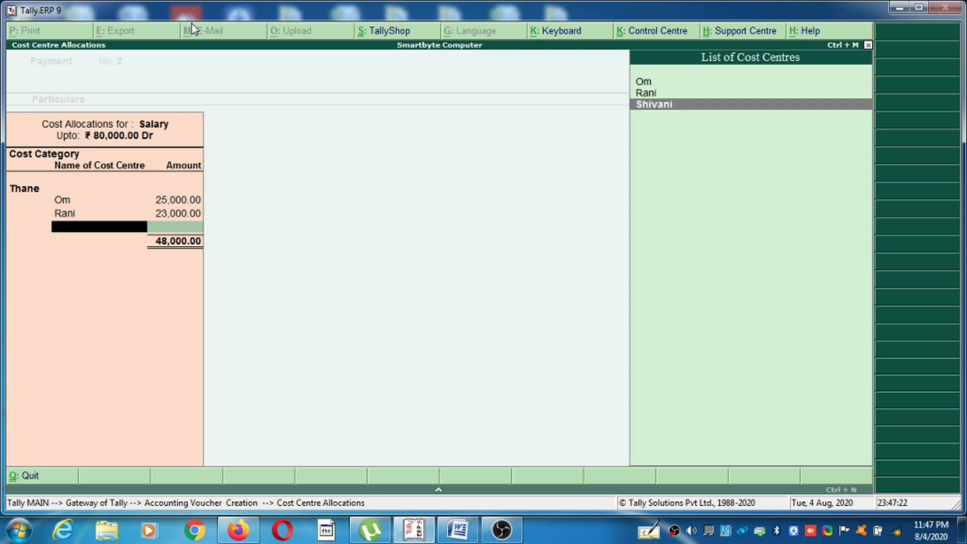
{"action": "key", "text": "Return"}
{"action": "key", "text": "Return"}
{"action": "key", "text": "Return"}
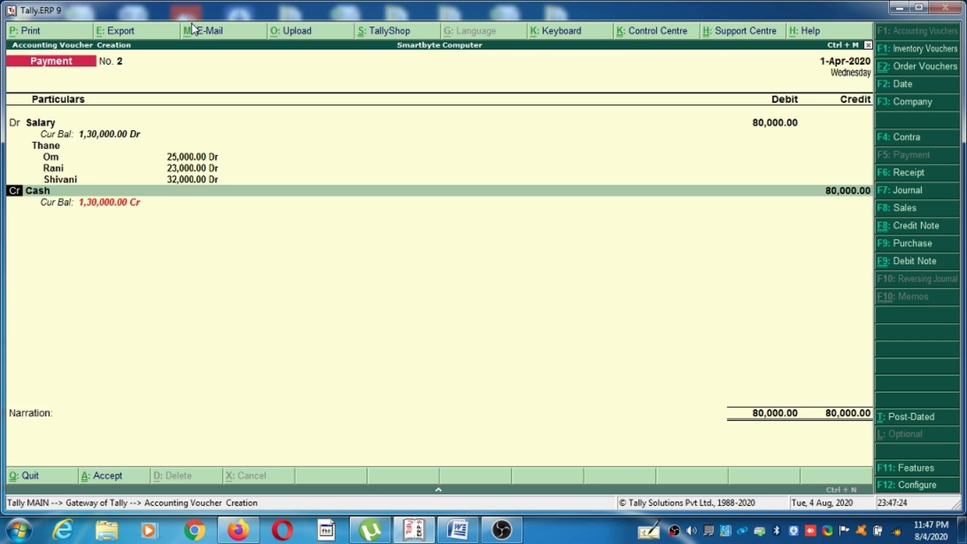
Step: Credit Cash with 80000, save the second payment voucher and return to the Gateway of Tally
{"action": "key", "text": "Return"}
{"action": "key", "text": "Return"}
{"action": "key", "text": "Return"}
{"action": "key", "text": "Return"}
{"action": "key", "text": "Return"}
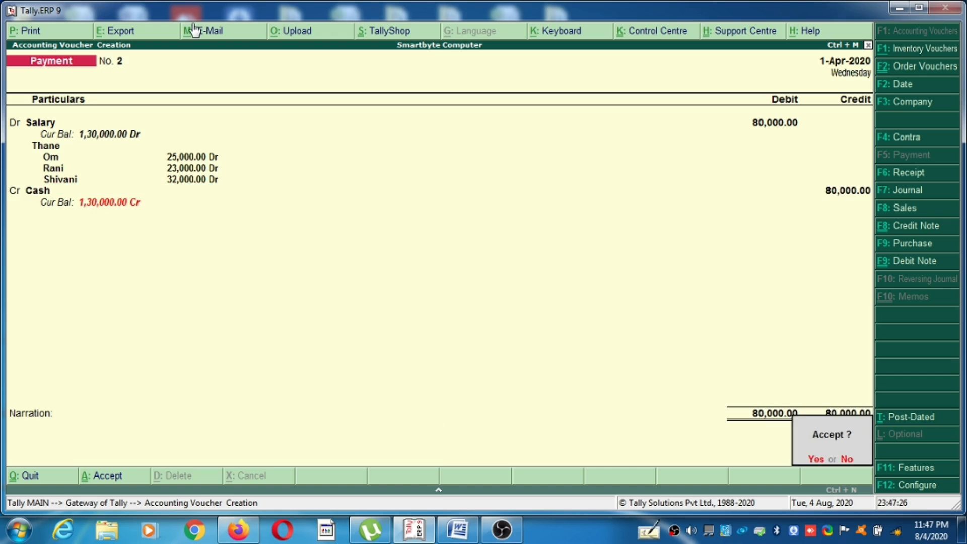
{"action": "key", "text": "Return"}
{"action": "key", "text": "Escape"}
{"action": "key", "text": "Return"}
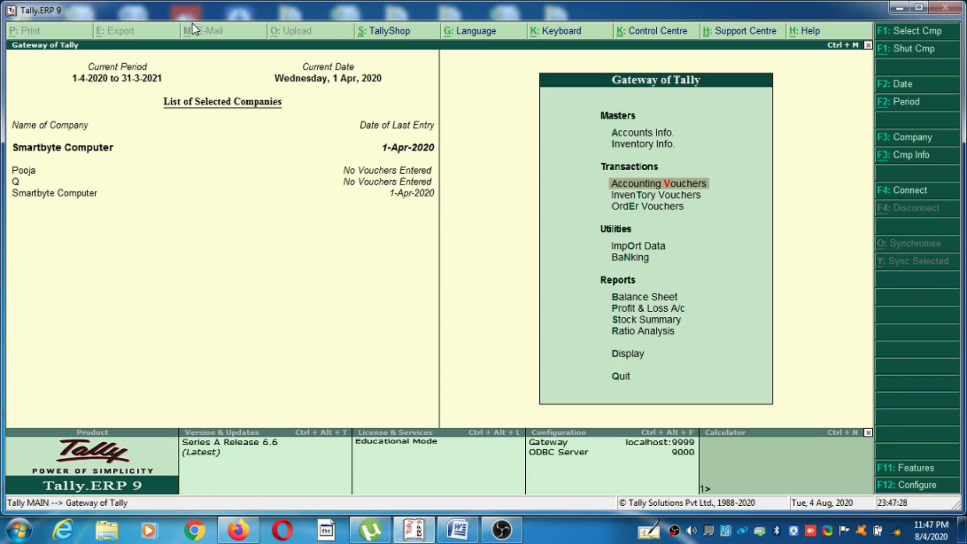
Step: Open the cost centre Category Summary report from the statements of accounts
{"action": "key", "text": "Down"}
{"action": "key", "text": "Down"}
{"action": "key", "text": "Down"}
{"action": "key", "text": "Down"}
{"action": "key", "text": "Down"}
{"action": "key", "text": "Down"}
{"action": "key", "text": "Down"}
{"action": "key", "text": "Down"}
{"action": "key", "text": "Down"}
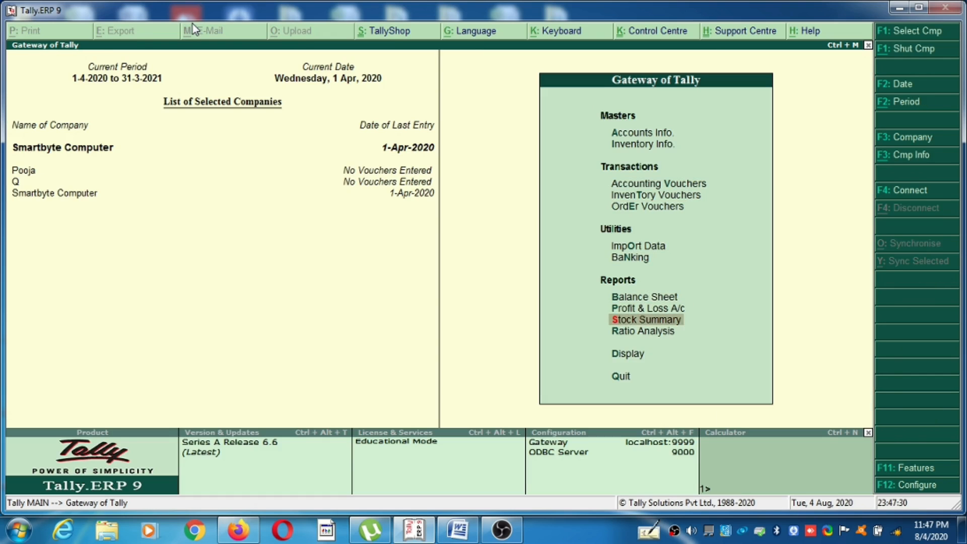
{"action": "key", "text": "Return"}
{"action": "key", "text": "Down"}
{"action": "key", "text": "Down"}
{"action": "key", "text": "Down"}
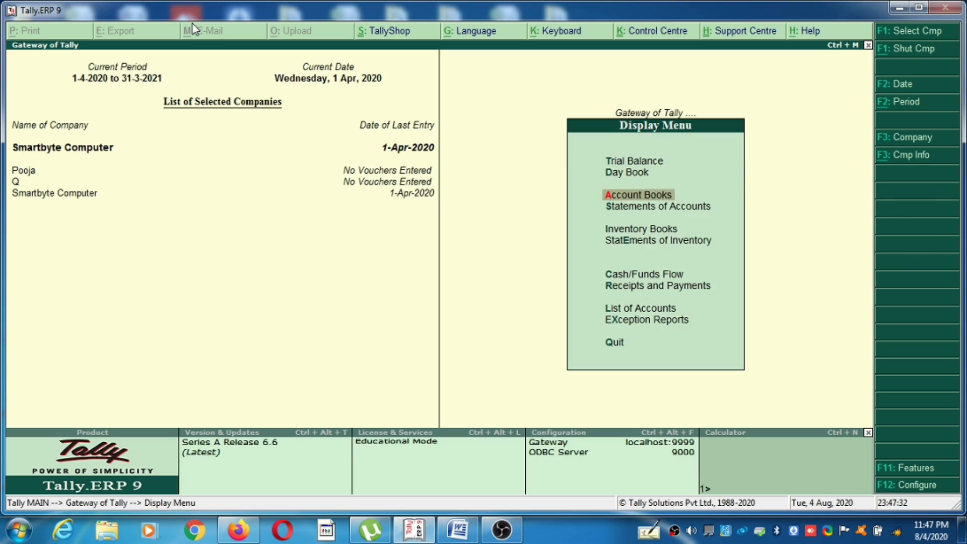
{"action": "key", "text": "Return"}
{"action": "key", "text": "Down"}
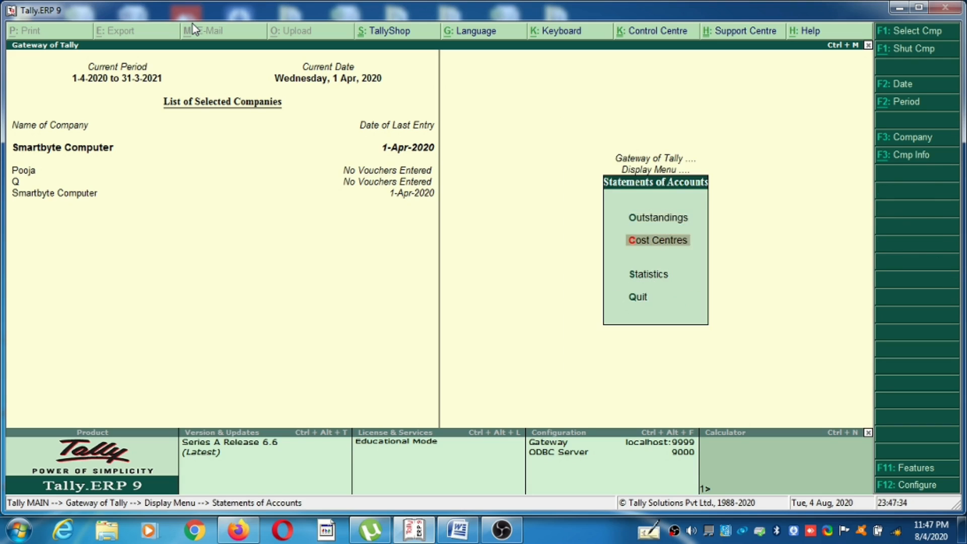
{"action": "key", "text": "Return"}
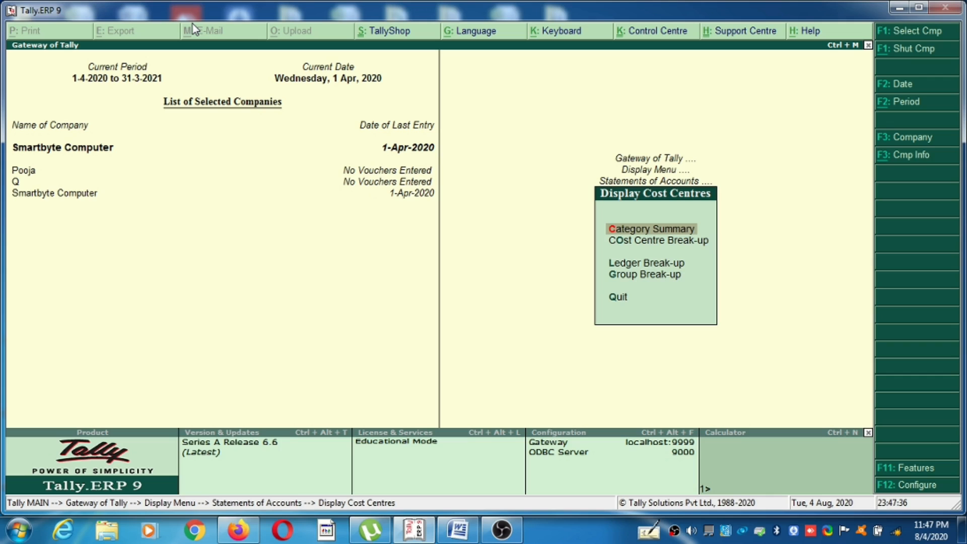
{"action": "key", "text": "Return"}
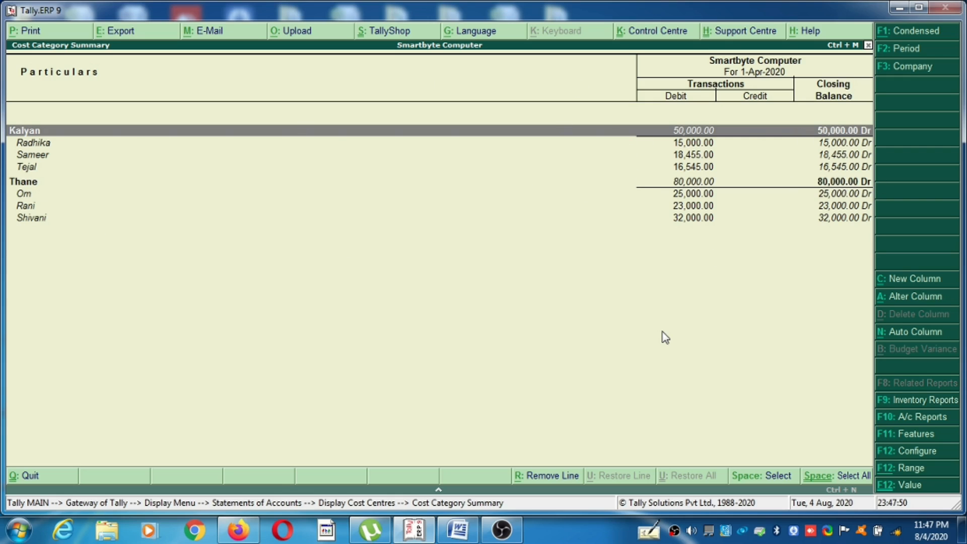
Step: Close the category summary and open the cost centre selection for the Cost Centre Break-up report
{"action": "key", "text": "Escape"}
{"action": "key", "text": "Down"}
{"action": "key", "text": "Return"}
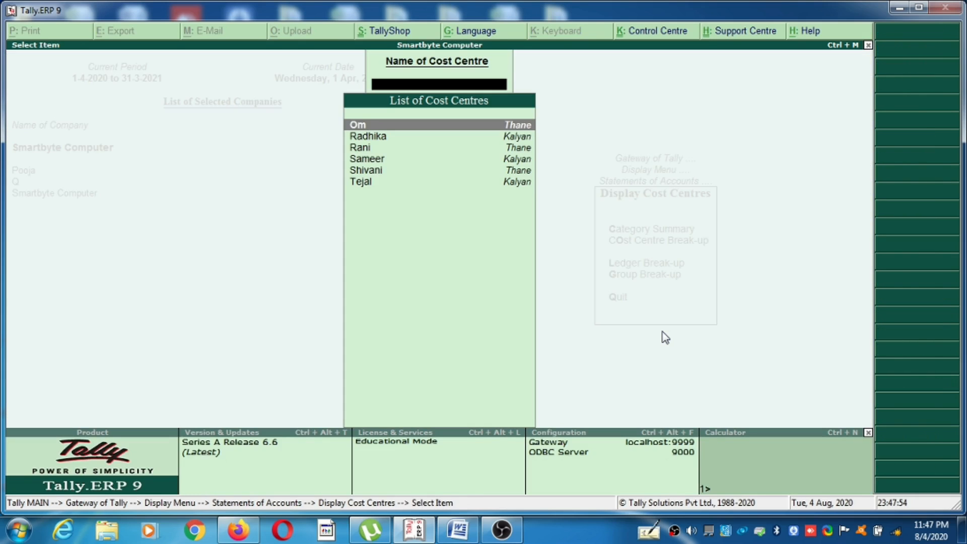
Step: Leave the cost centre selection, view the Ledger Break-up report and return to the Gateway of Tally
{"action": "key", "text": "Escape"}
{"action": "key", "text": "Down"}
{"action": "key", "text": "Return"}
{"action": "key", "text": "Return"}
{"action": "key", "text": "Escape"}
{"action": "key", "text": "Escape"}
{"action": "key", "text": "Escape"}
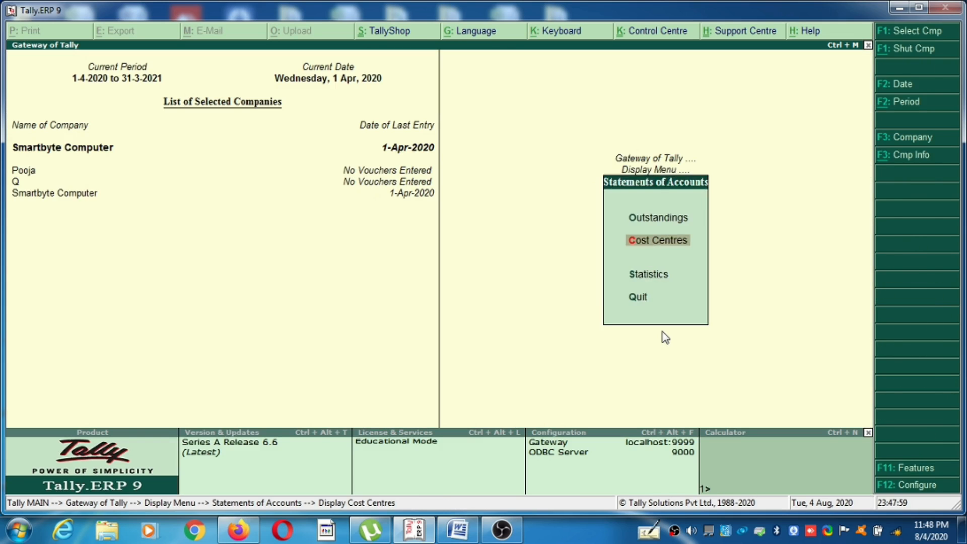
{"action": "key", "text": "Escape"}
{"action": "key", "text": "Escape"}
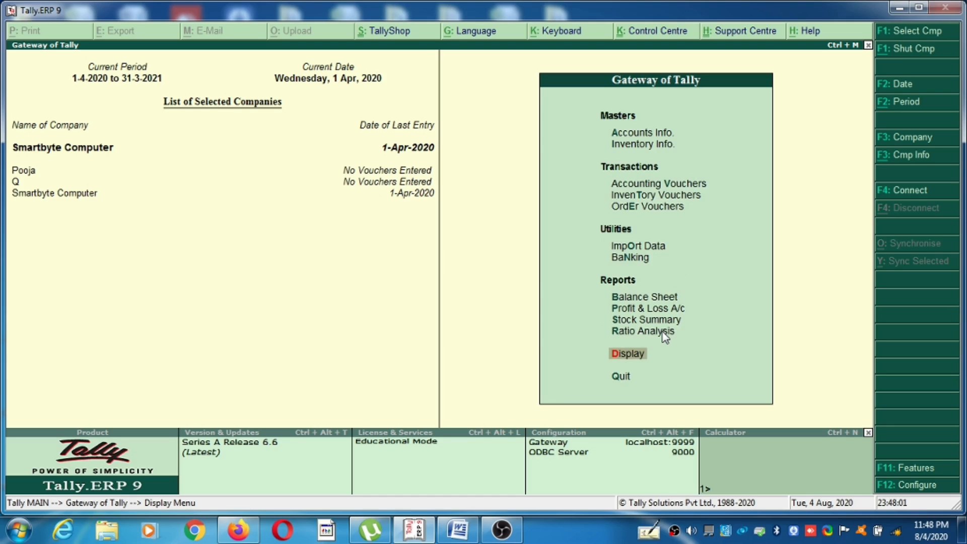